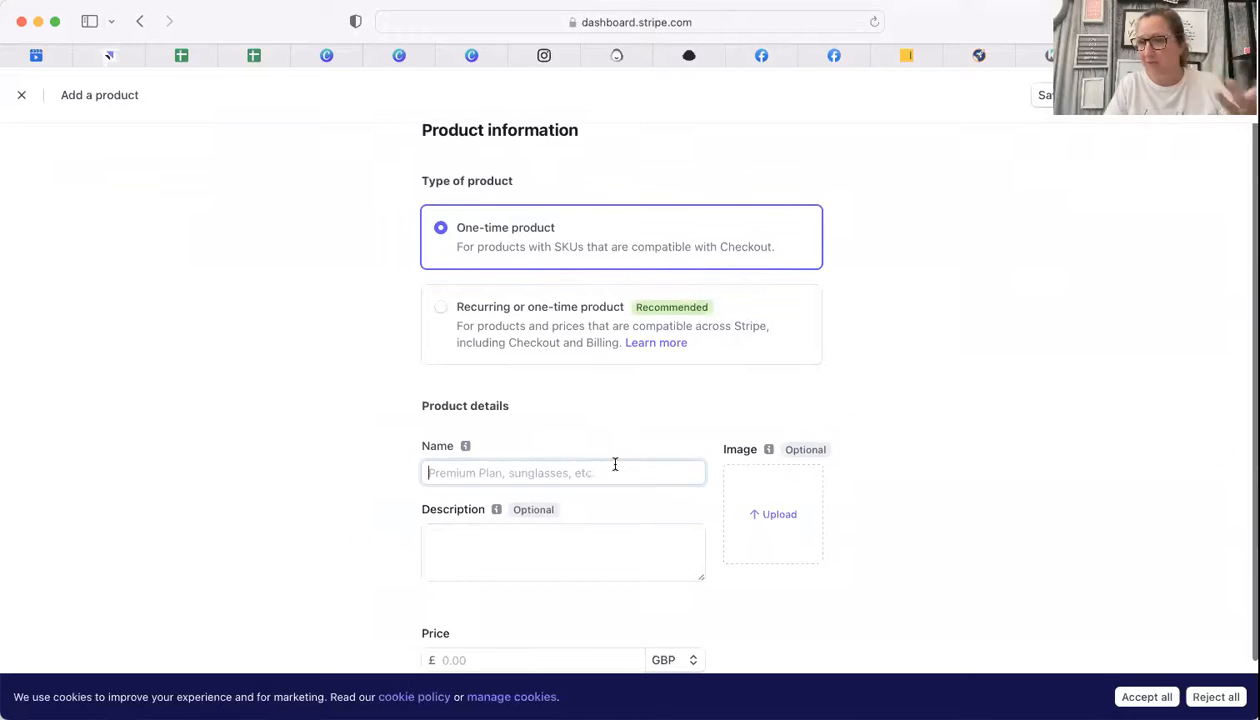
Step: Name the one-time product "breadcrumbing workshop" and set its price to £27.00 GBP, leaving the description blank
{"action": "type", "text": "brea"}
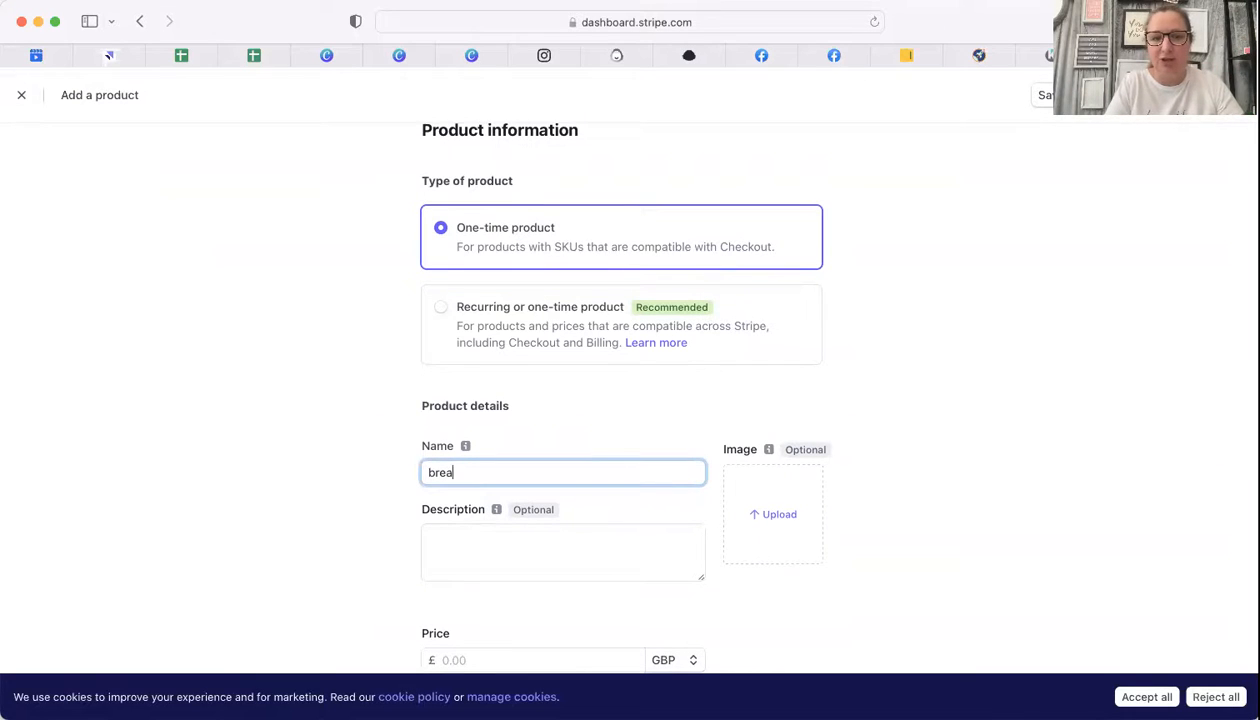
{"action": "type", "text": "dcrumbing workship"}
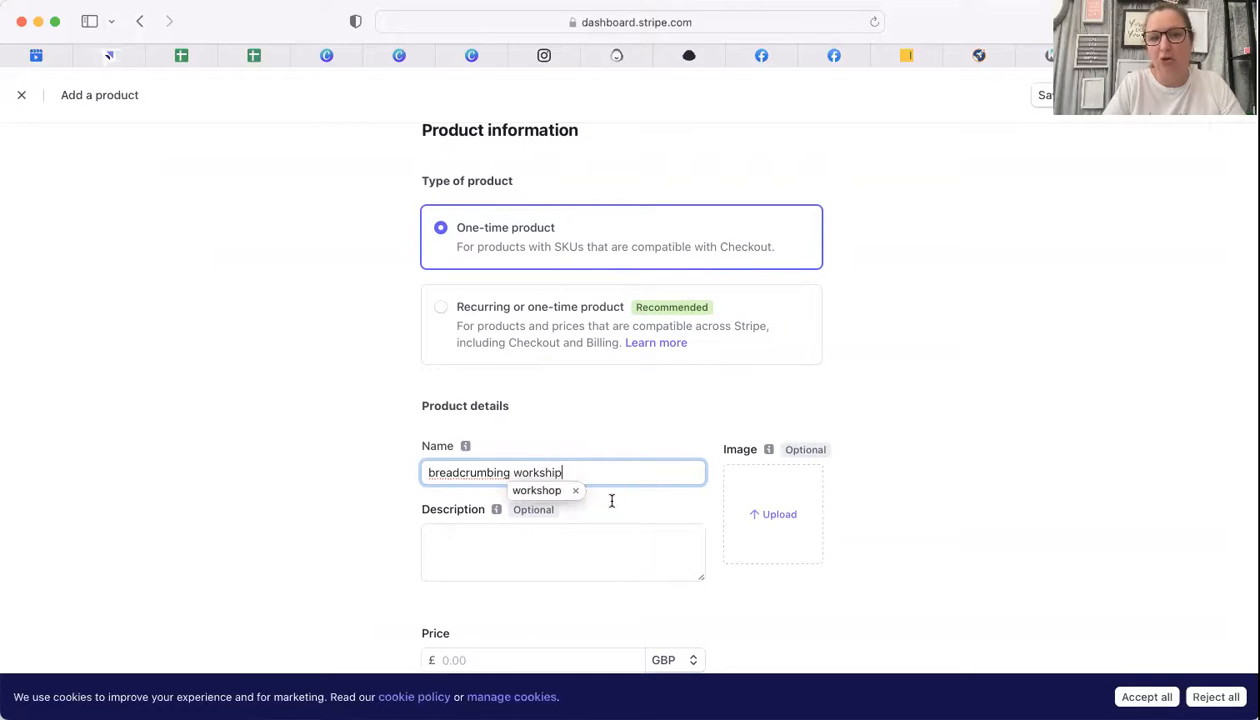
{"action": "left_click", "coordinate": [587, 540]}
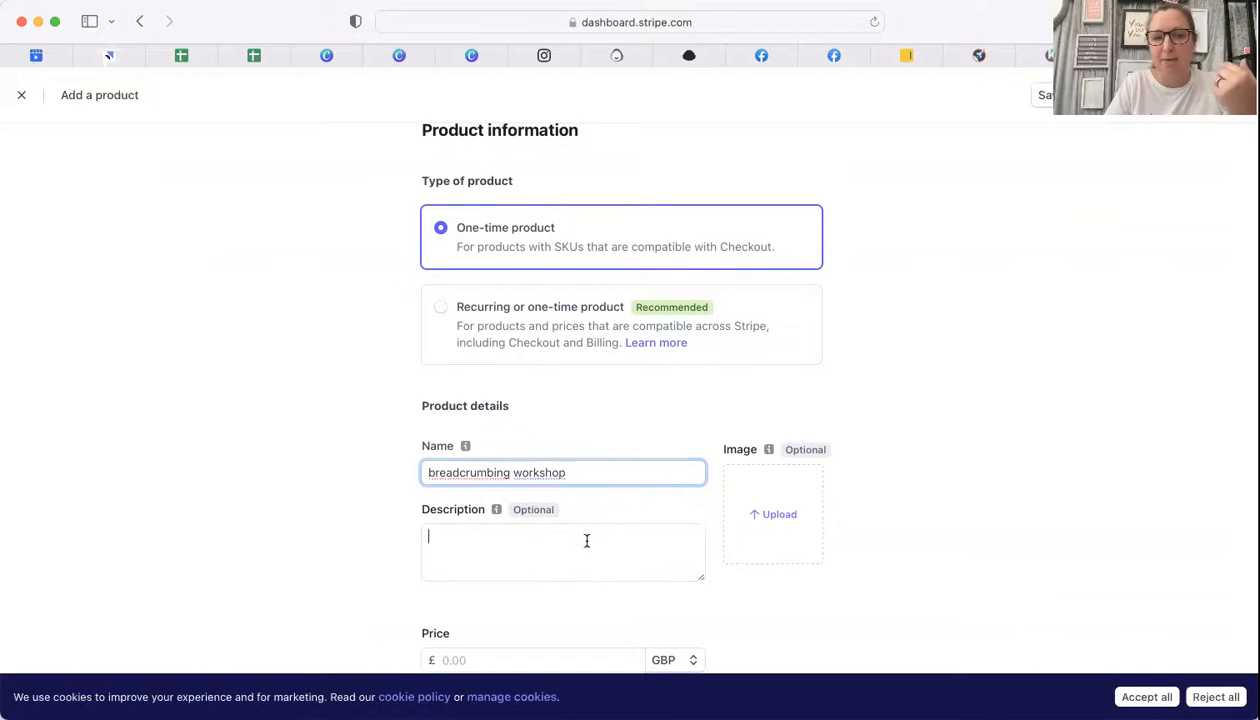
{"action": "scroll", "coordinate": [587, 540], "scroll_direction": "down", "scroll_amount": 2}
{"action": "left_click", "coordinate": [481, 592]}
{"action": "type", "text": "27"}
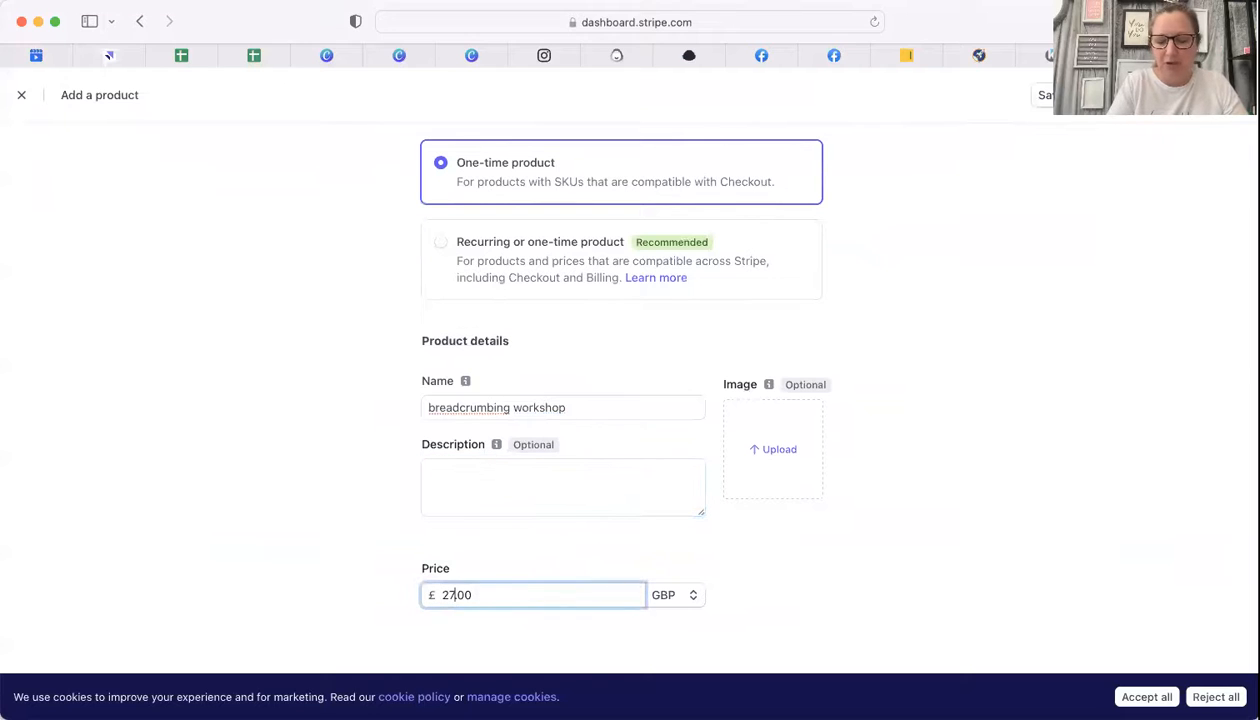
{"action": "type", "text": ".00"}
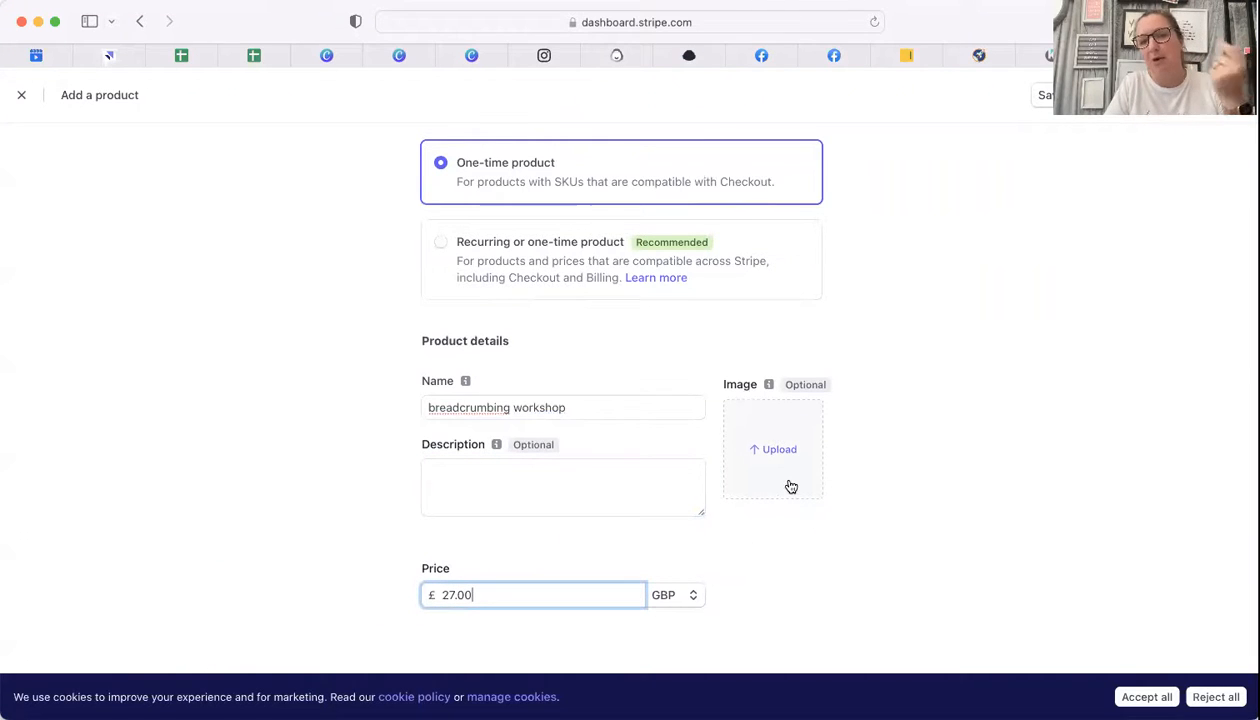
Step: Save the new product, confirming with the saved account password
{"action": "scroll", "coordinate": [790, 480], "scroll_direction": "up", "scroll_amount": 2}
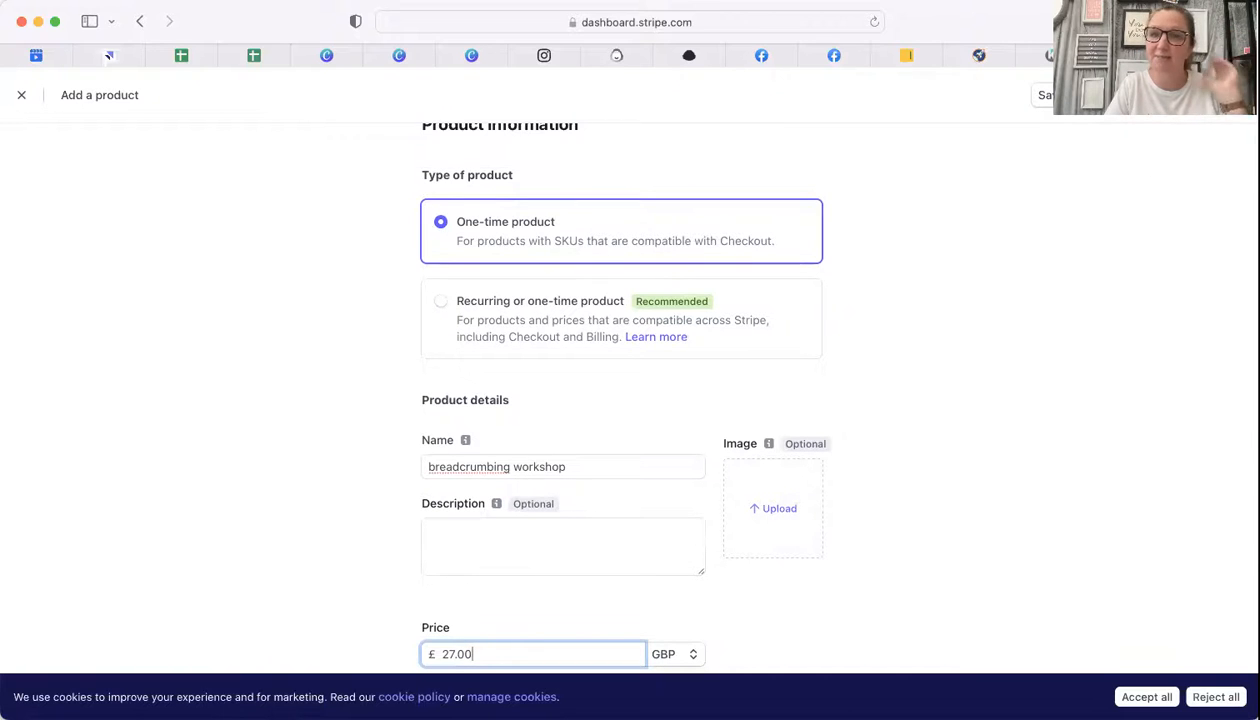
{"action": "key", "text": "Return"}
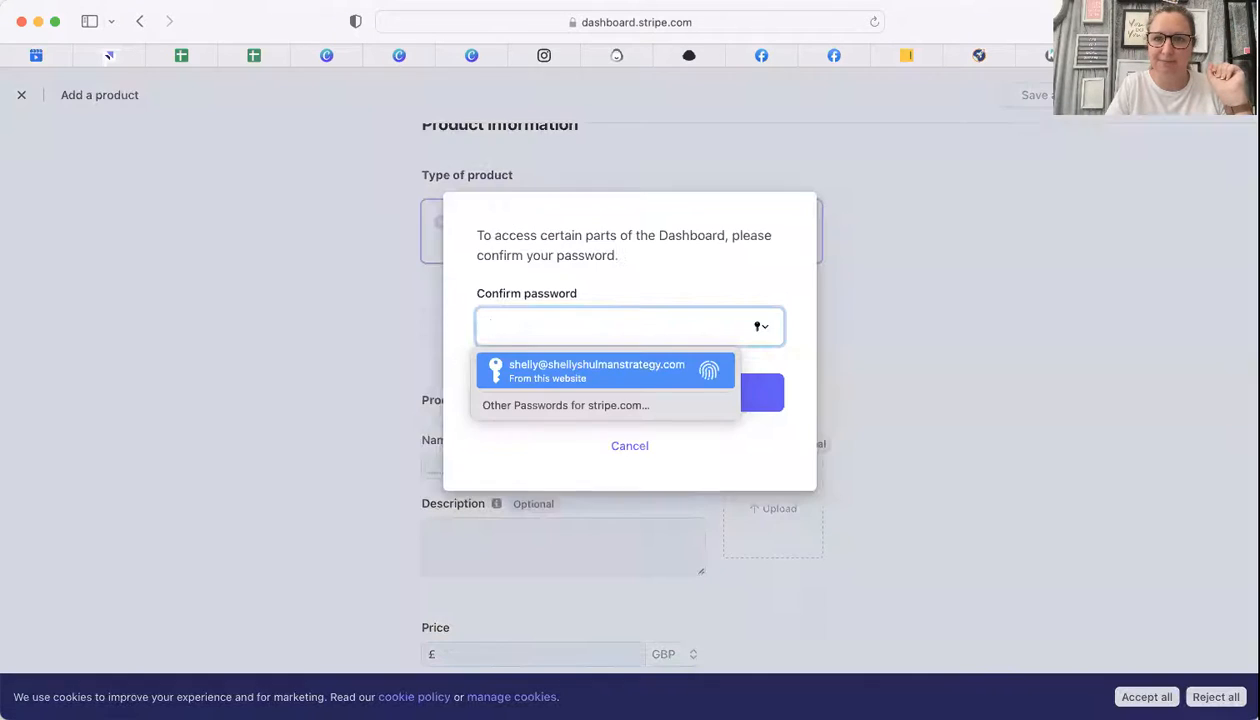
{"action": "key", "text": "Return"}
{"action": "key", "text": "Return"}
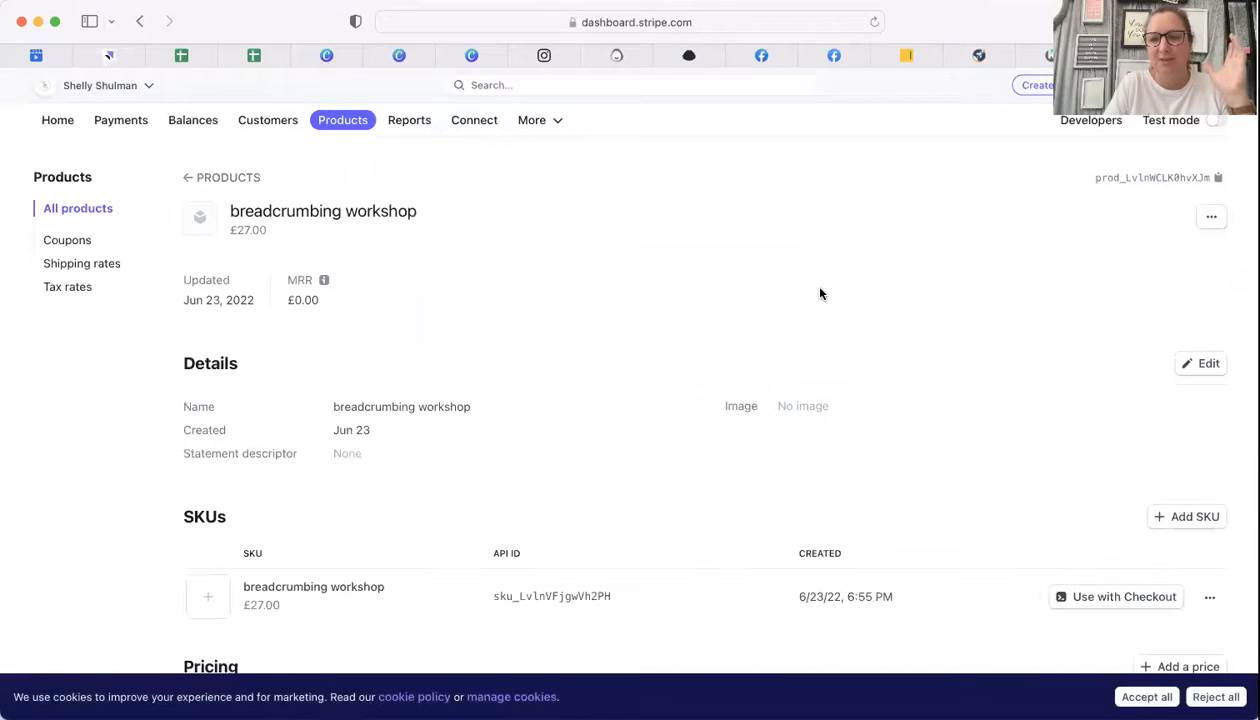
Step: Look over the breadcrumbing workshop product's details, its SKU options and the list of all products
{"action": "scroll", "coordinate": [818, 290], "scroll_direction": "down", "scroll_amount": 3}
{"action": "scroll", "coordinate": [820, 293], "scroll_direction": "up", "scroll_amount": 3}
{"action": "scroll", "coordinate": [818, 292], "scroll_direction": "down", "scroll_amount": 1}
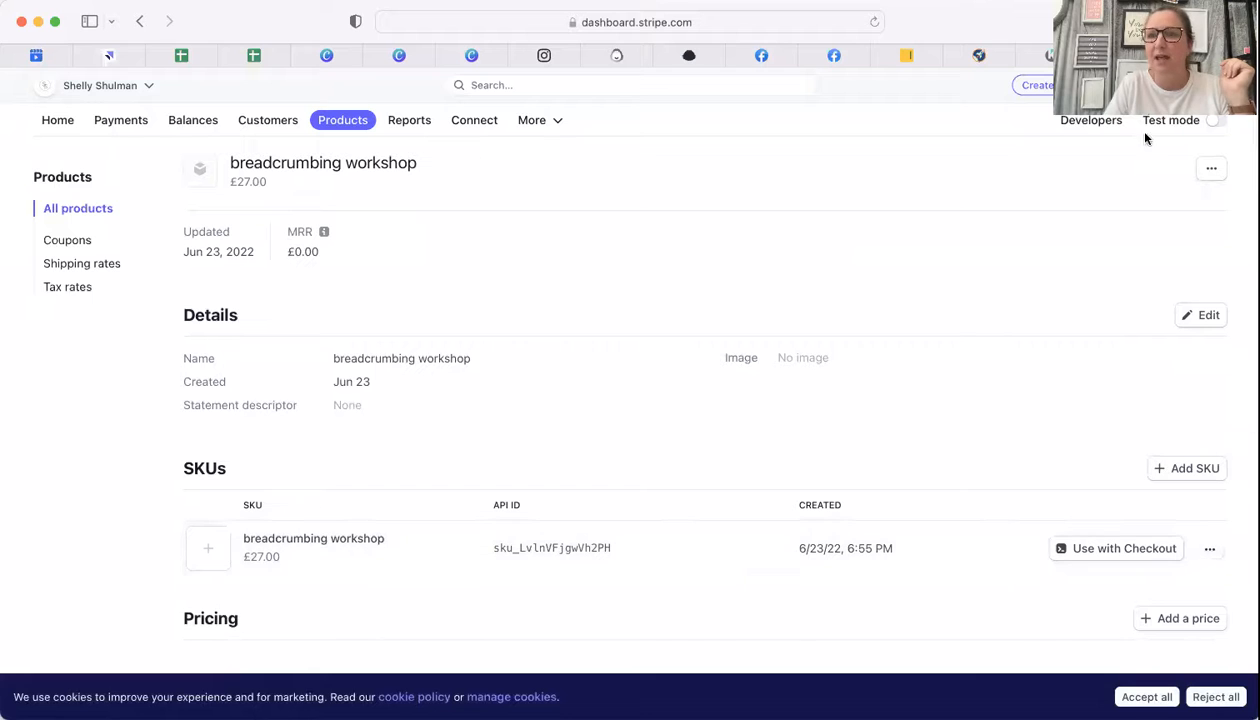
{"action": "left_click", "coordinate": [1209, 549]}
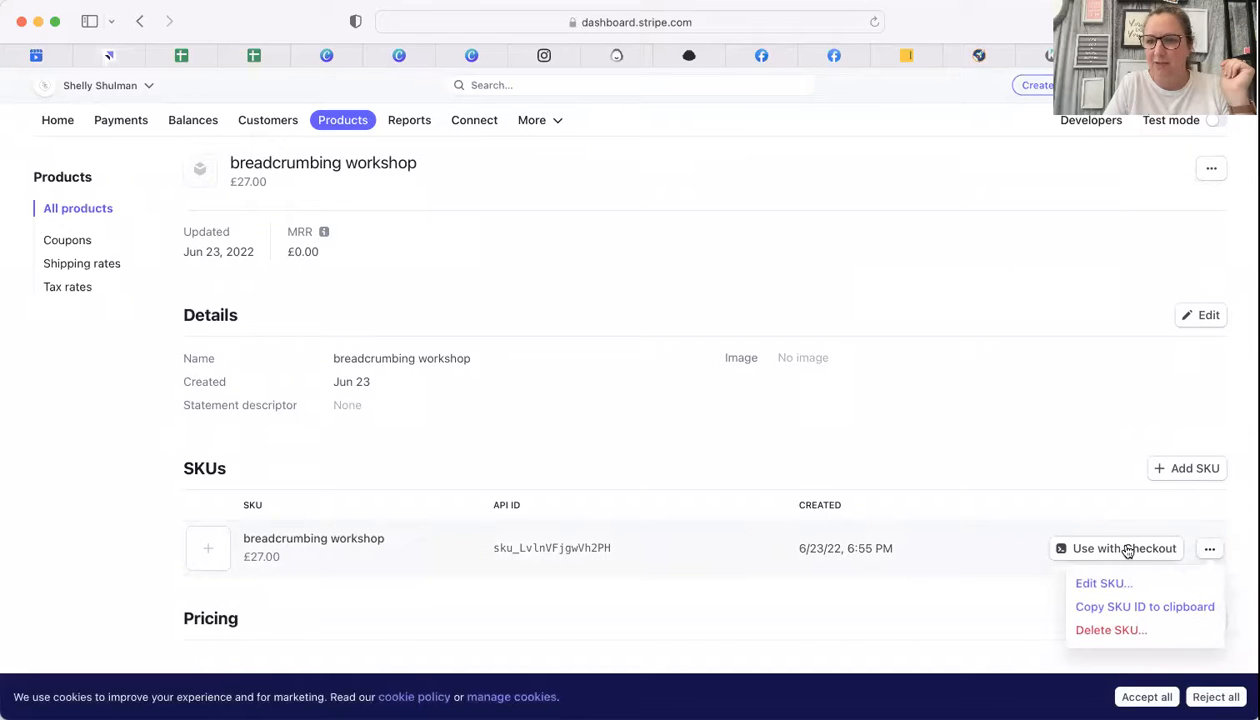
{"action": "scroll", "coordinate": [1063, 481], "scroll_direction": "down", "scroll_amount": 3}
{"action": "scroll", "coordinate": [1063, 479], "scroll_direction": "up", "scroll_amount": 2}
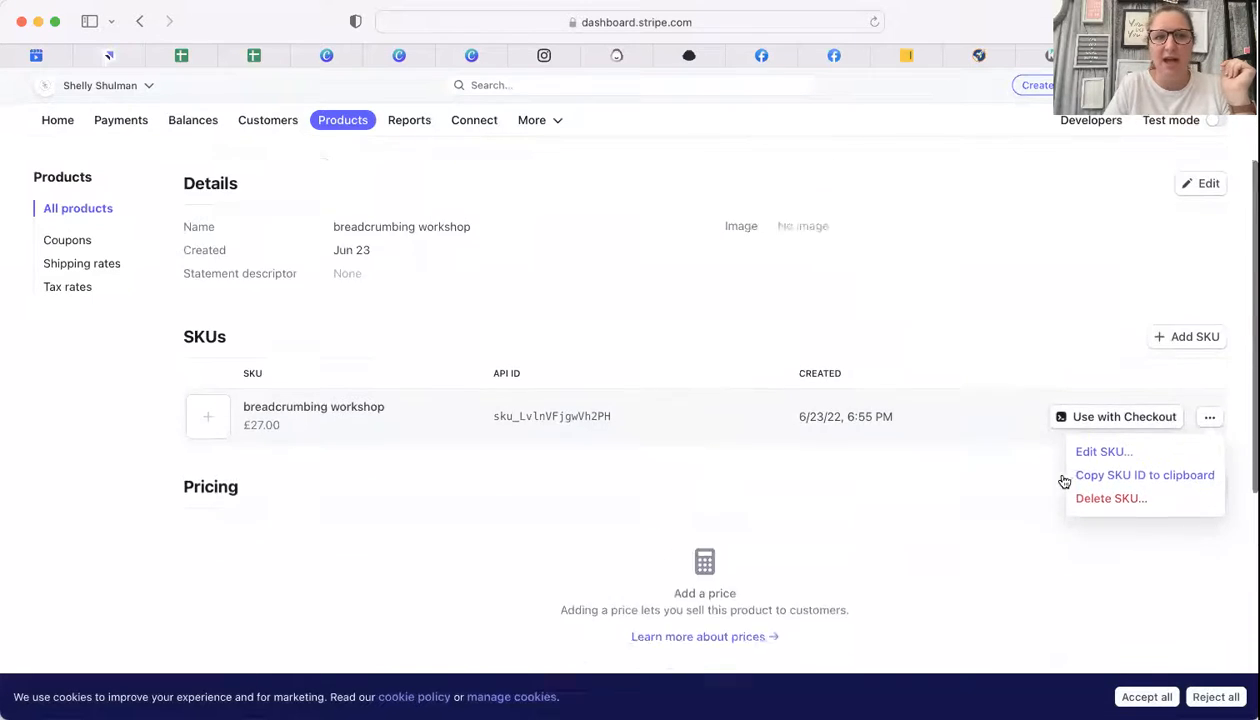
{"action": "left_click", "coordinate": [107, 212]}
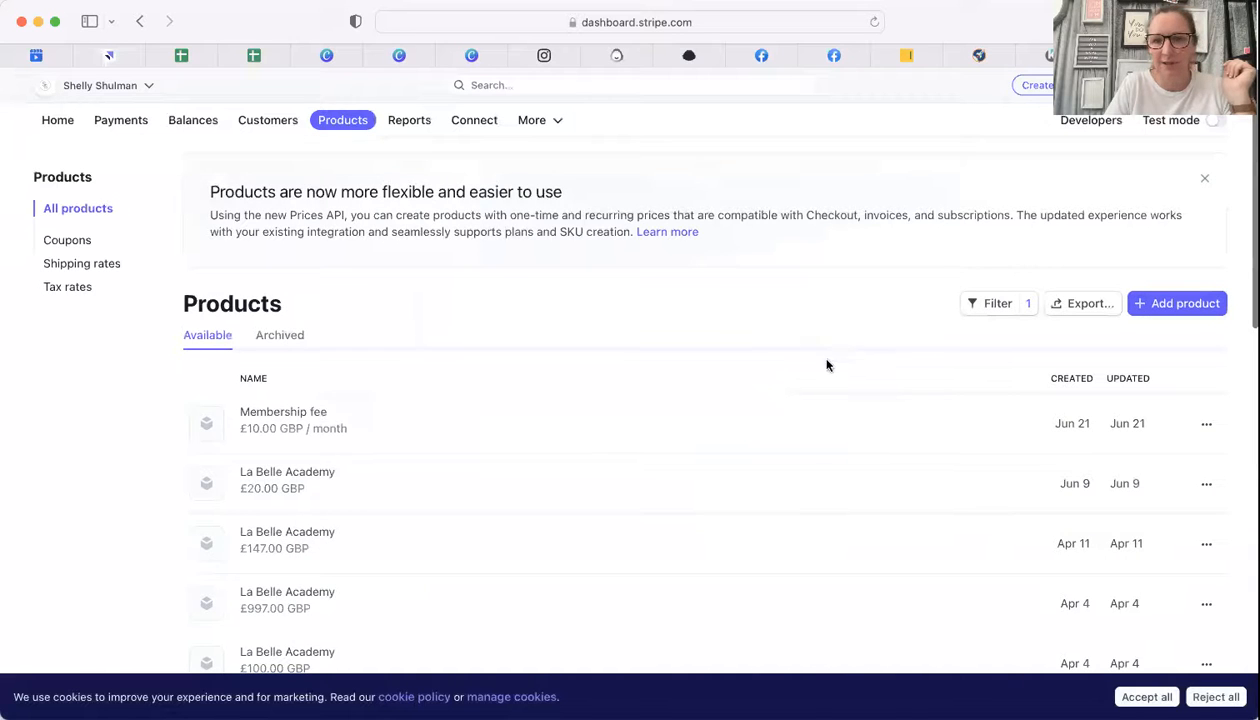
{"action": "left_click", "coordinate": [777, 414]}
{"action": "scroll", "coordinate": [777, 414], "scroll_direction": "down", "scroll_amount": 2}
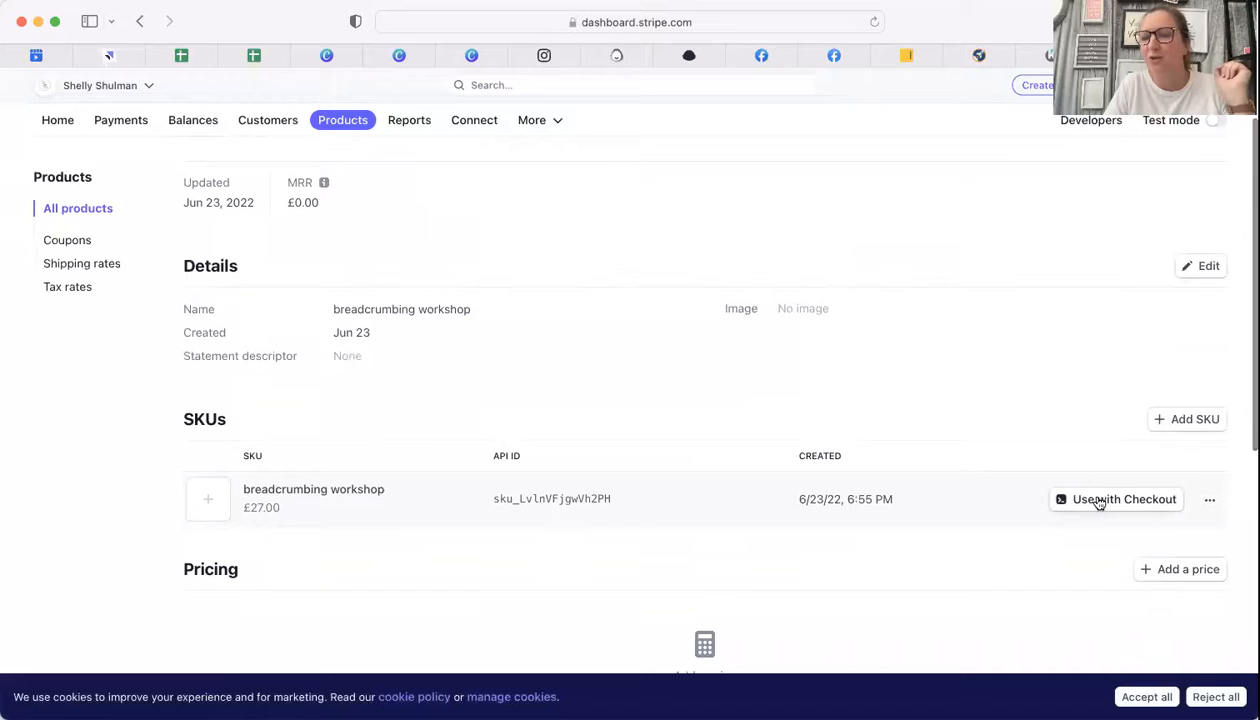
Step: Open the checkout snippet generator for the breadcrumbing workshop SKU and review the generated code through to its end
{"action": "left_click", "coordinate": [1098, 501]}
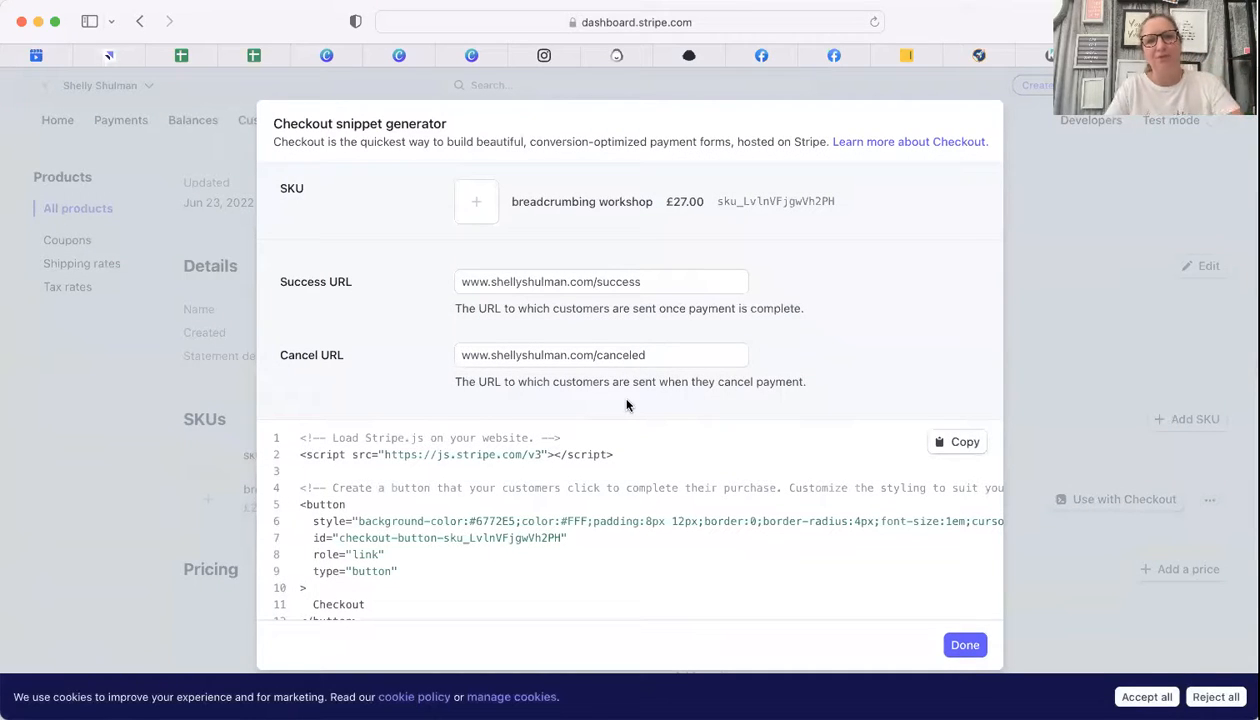
{"action": "scroll", "coordinate": [556, 518], "scroll_direction": "down", "scroll_amount": 5}
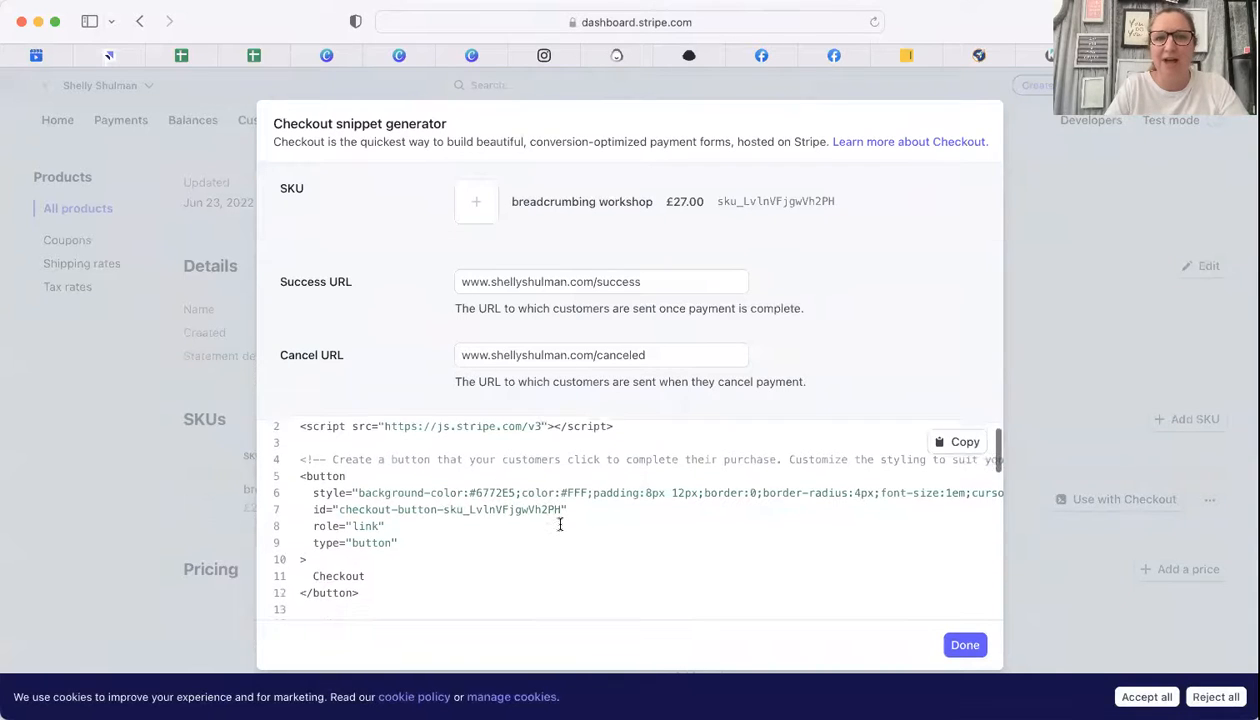
{"action": "scroll", "coordinate": [560, 530], "scroll_direction": "down", "scroll_amount": 8}
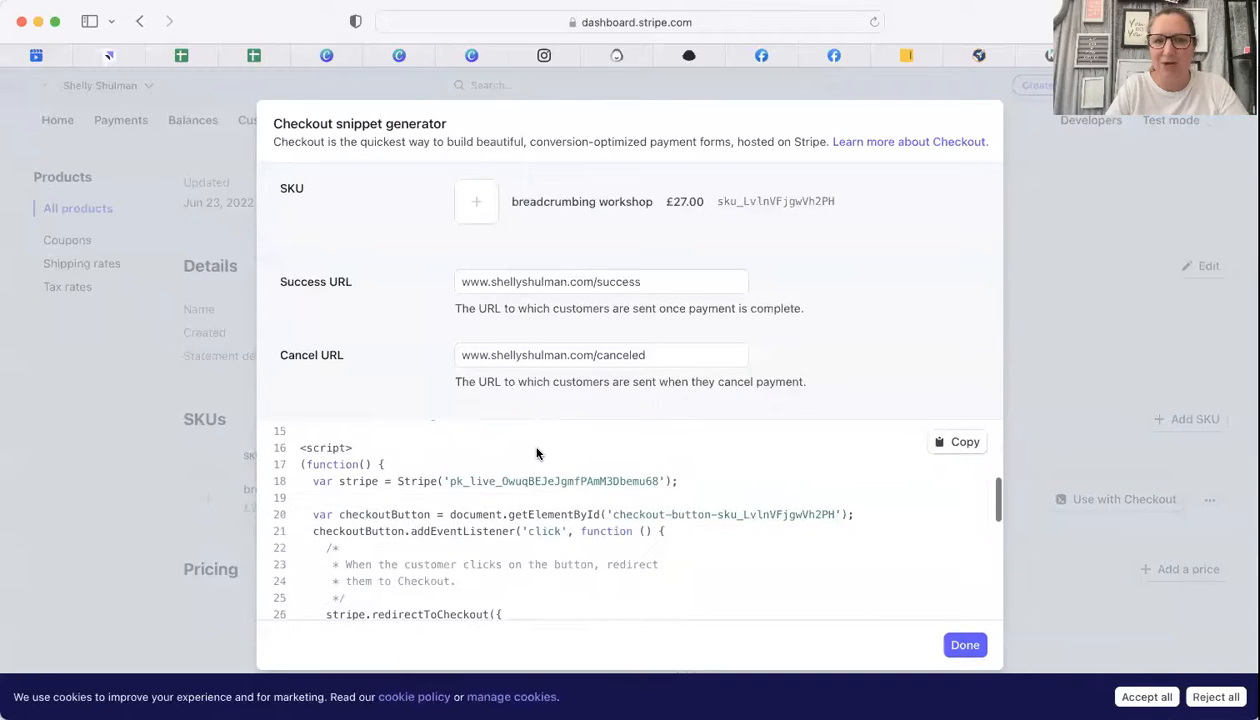
{"action": "scroll", "coordinate": [532, 510], "scroll_direction": "down", "scroll_amount": 10}
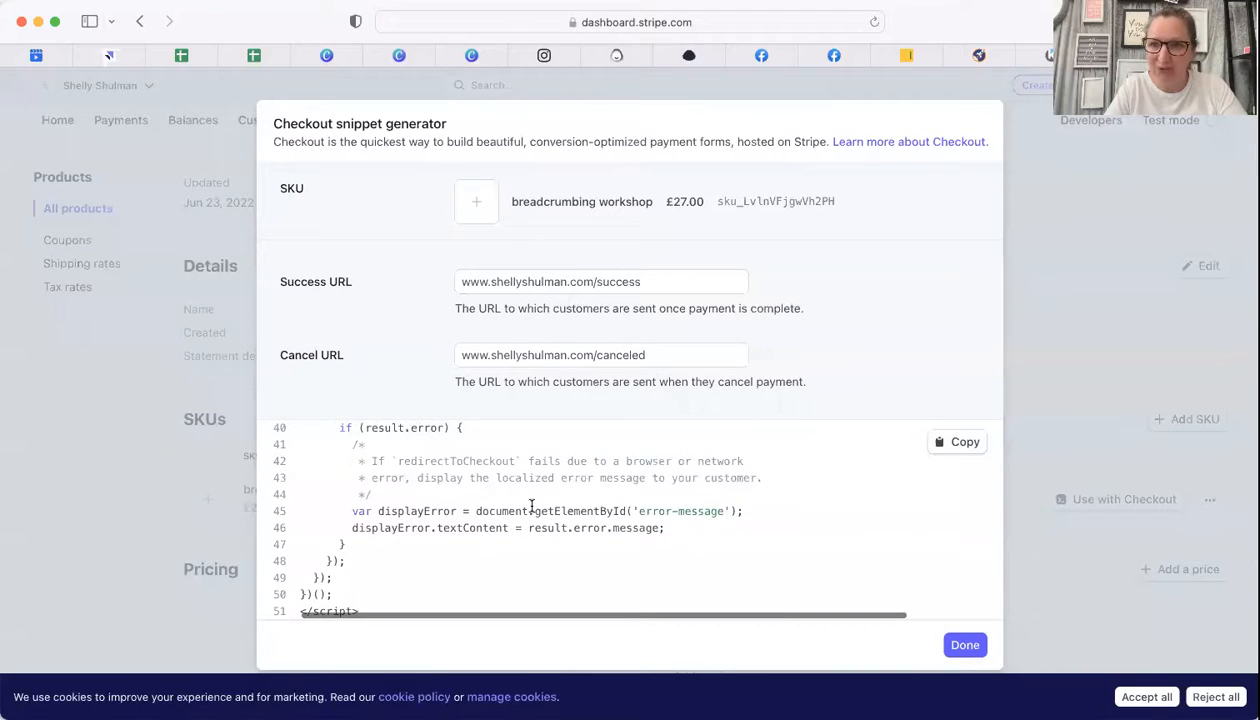
{"action": "scroll", "coordinate": [532, 510], "scroll_direction": "up", "scroll_amount": 20}
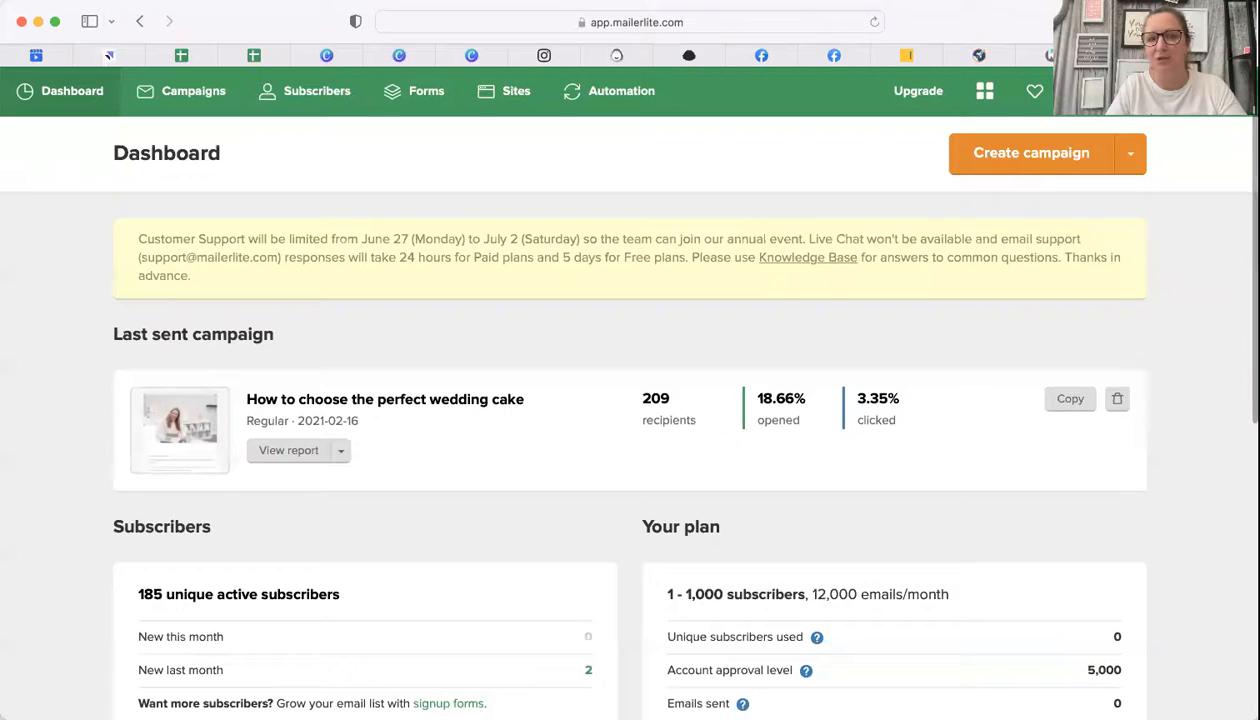
Step: Switch to MailerLite and open the "Downloadables tripwire" landing page for editing
{"action": "left_click", "coordinate": [496, 88]}
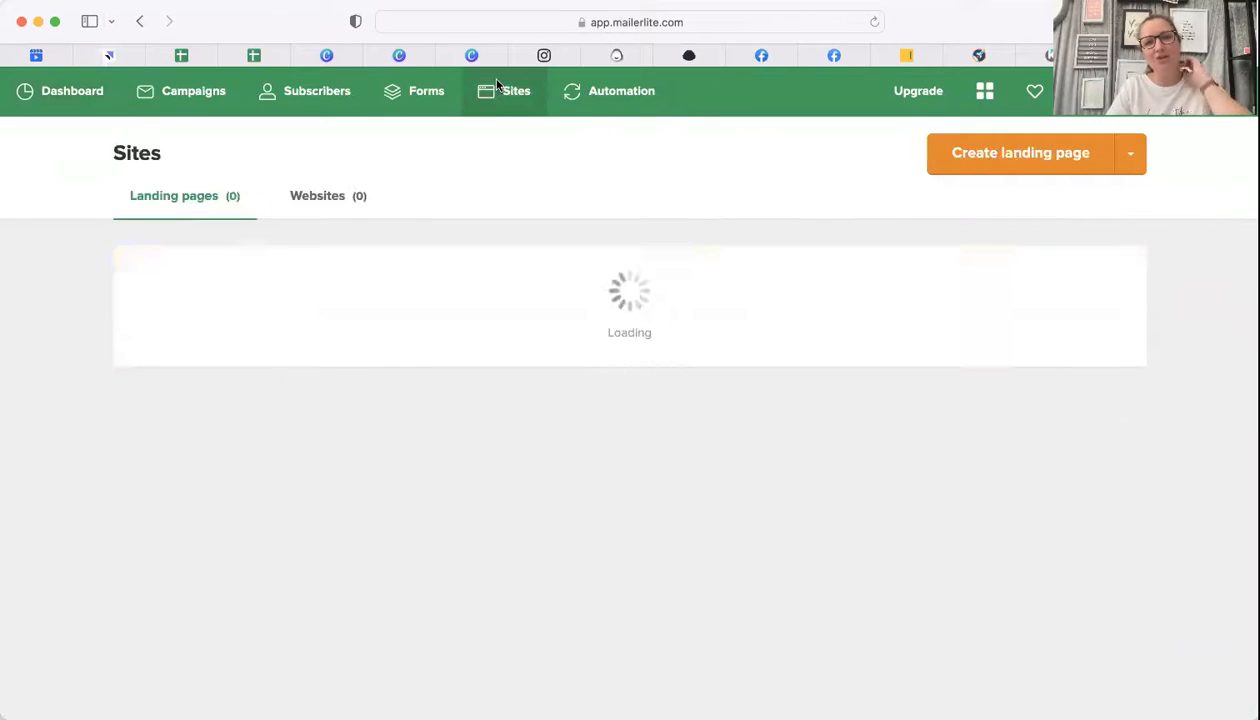
{"action": "scroll", "coordinate": [500, 370], "scroll_direction": "down", "scroll_amount": 3}
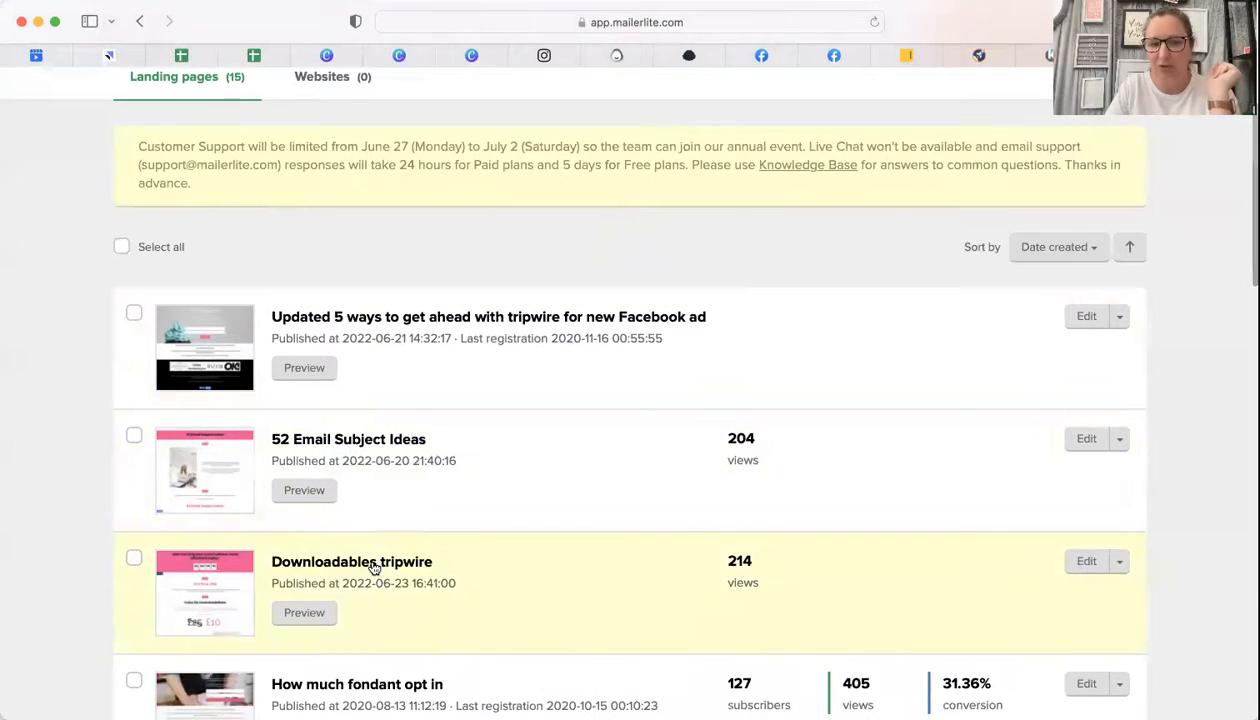
{"action": "left_click", "coordinate": [1083, 561]}
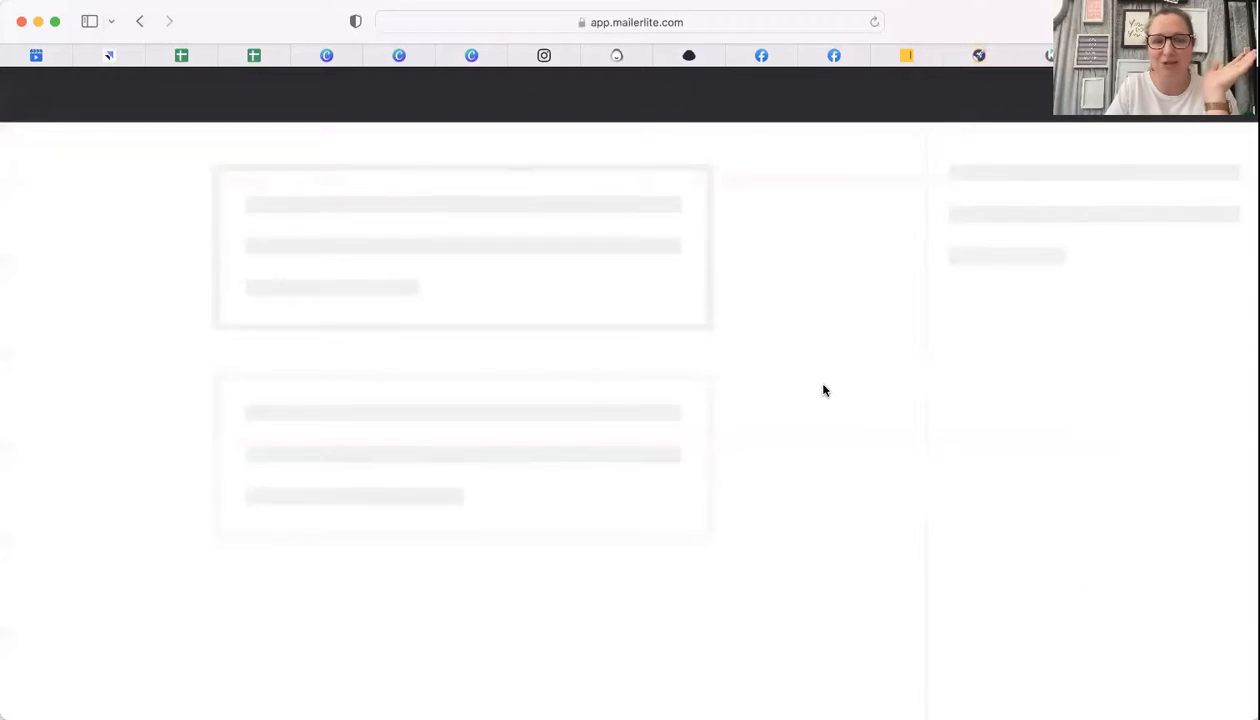
Step: Examine the custom HTML of the existing code block just above the "One time offer" heading, then close the block settings
{"action": "scroll", "coordinate": [824, 390], "scroll_direction": "down", "scroll_amount": 2}
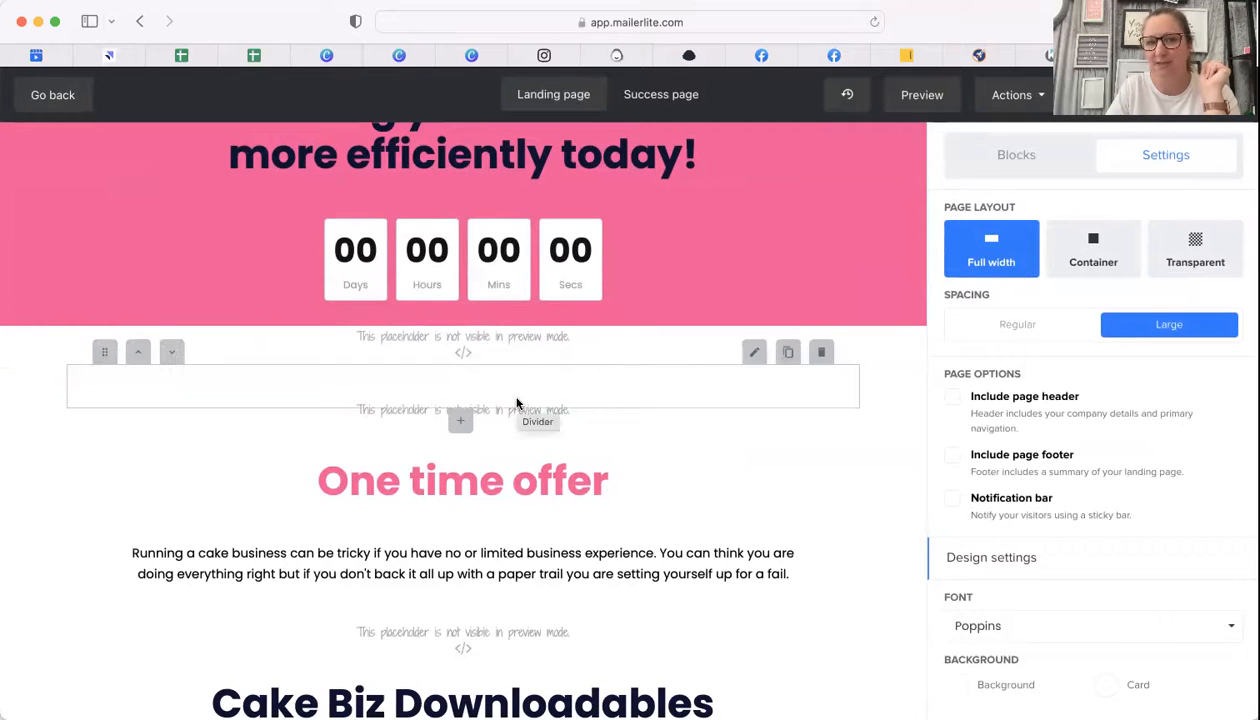
{"action": "left_click", "coordinate": [510, 425]}
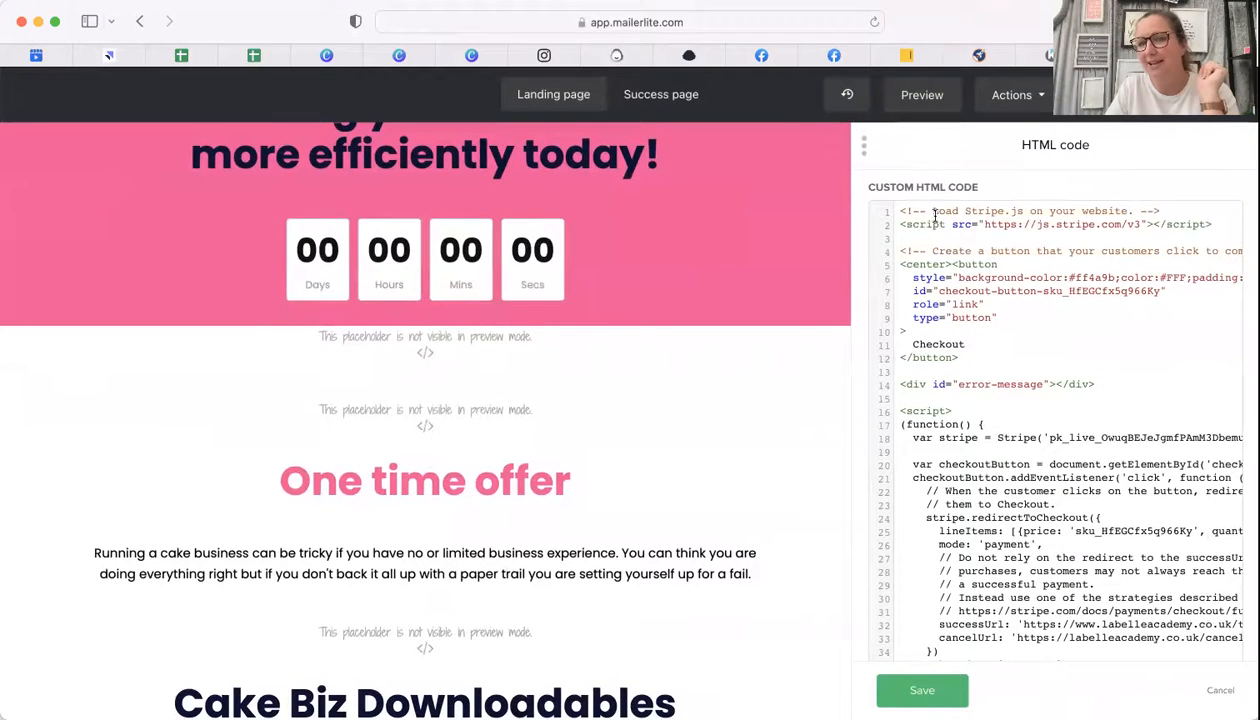
{"action": "scroll", "coordinate": [993, 503], "scroll_direction": "down", "scroll_amount": 5}
{"action": "scroll", "coordinate": [993, 503], "scroll_direction": "up", "scroll_amount": 3}
{"action": "scroll", "coordinate": [993, 503], "scroll_direction": "up", "scroll_amount": 1}
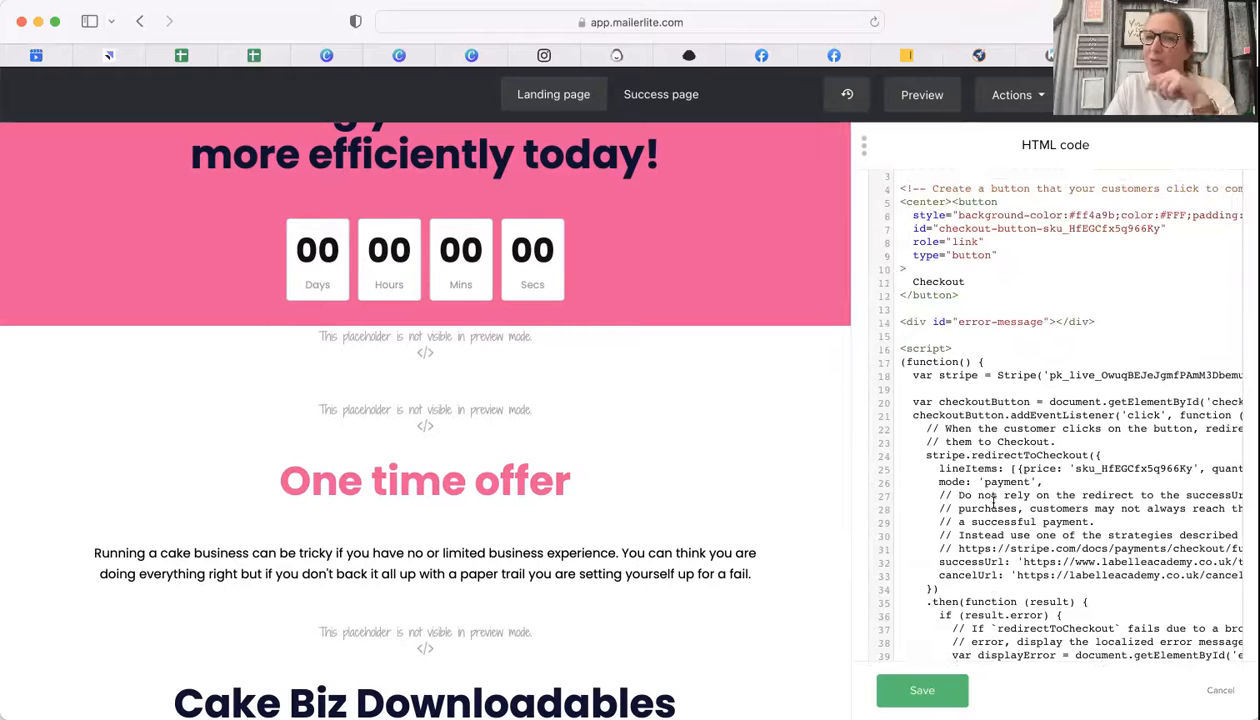
{"action": "scroll", "coordinate": [992, 503], "scroll_direction": "up", "scroll_amount": 3}
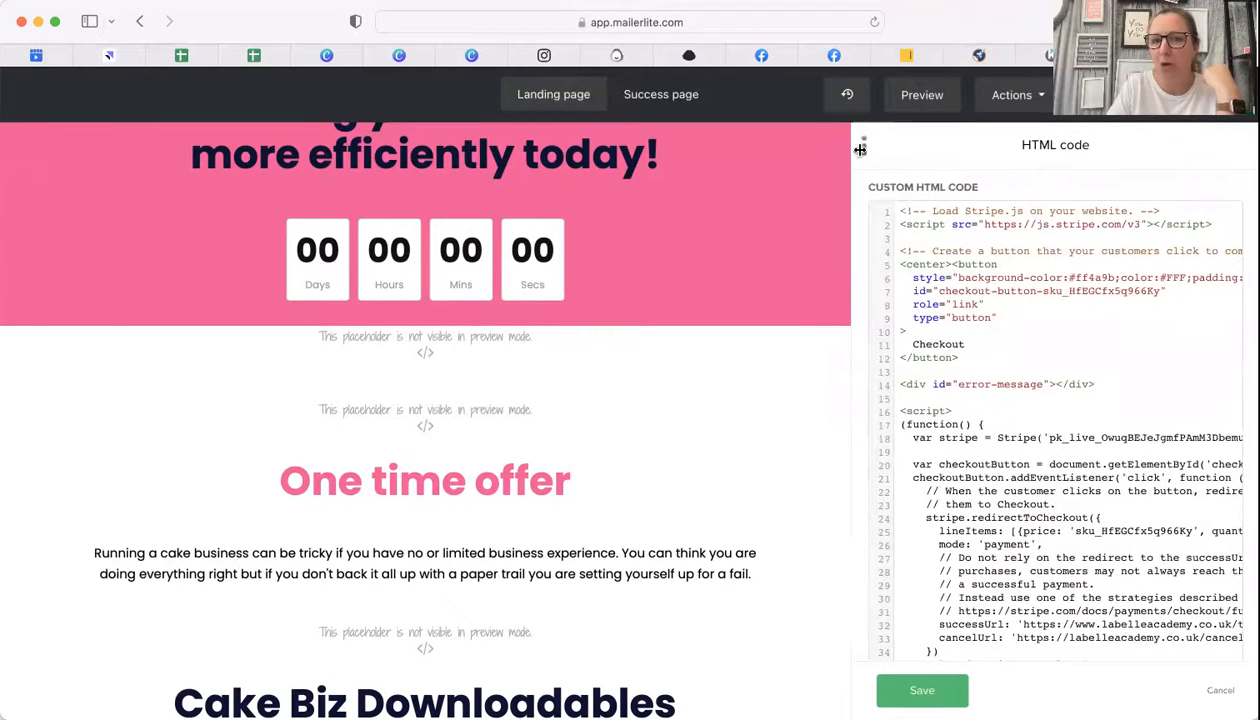
{"action": "left_click", "coordinate": [633, 390]}
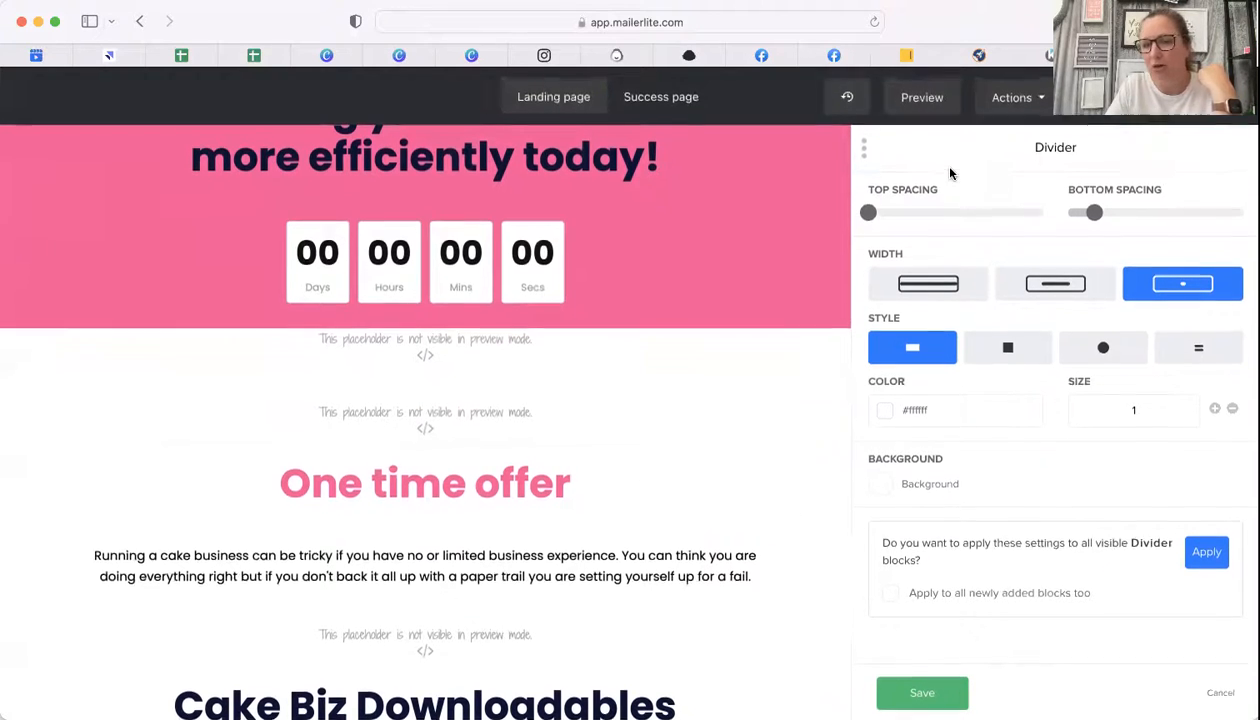
{"action": "left_click", "coordinate": [921, 689]}
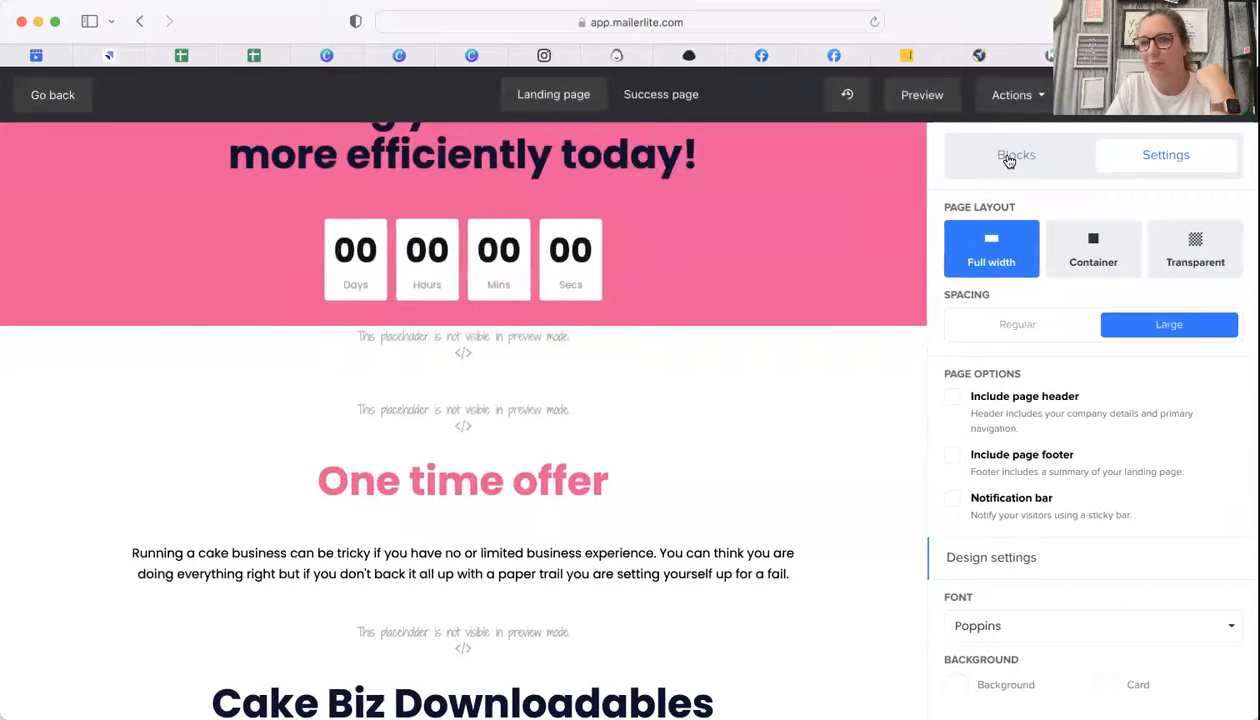
Step: Add a new HTML code block to the landing page between the countdown and the "One time offer" heading
{"action": "left_click", "coordinate": [1007, 158]}
{"action": "scroll", "coordinate": [1066, 451], "scroll_direction": "down", "scroll_amount": 1}
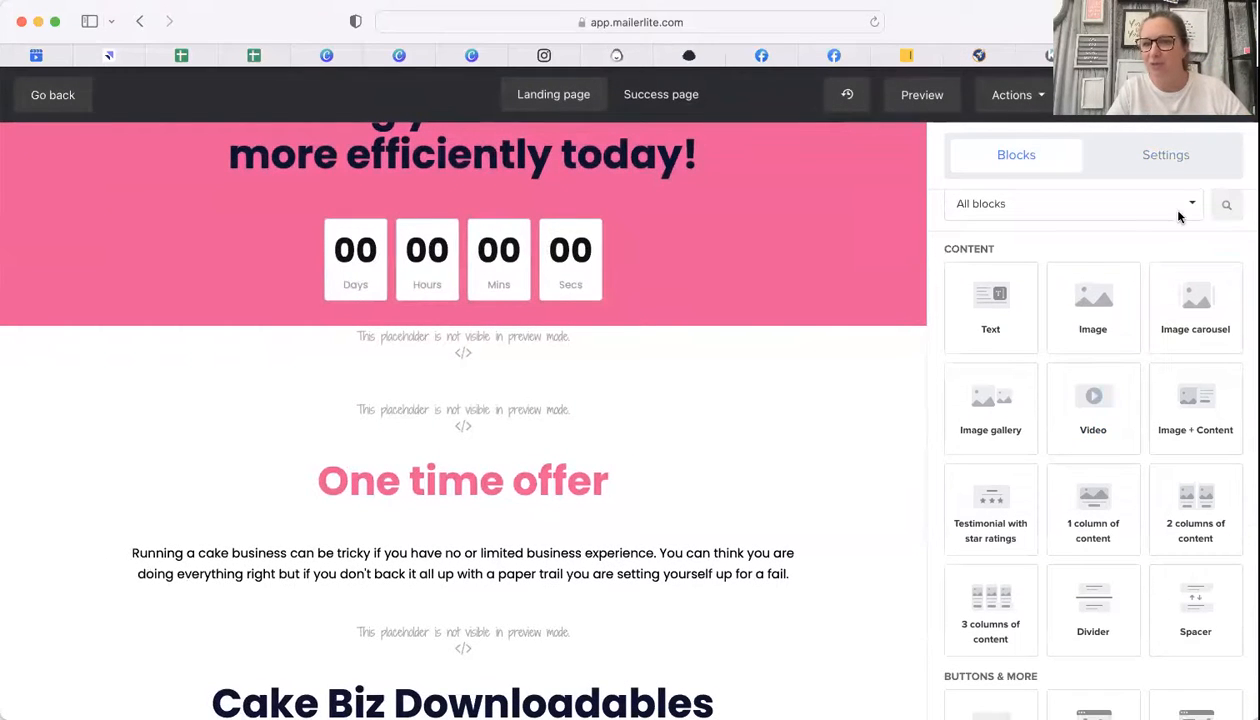
{"action": "scroll", "coordinate": [1089, 482], "scroll_direction": "down", "scroll_amount": 5}
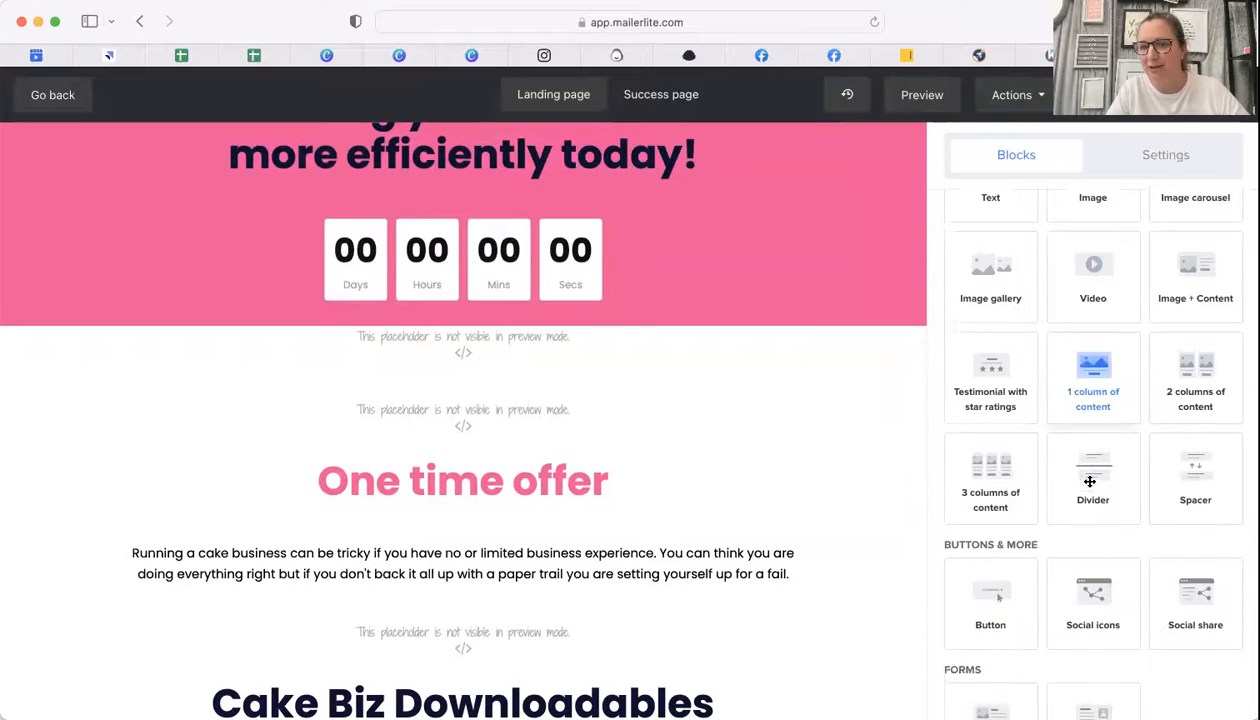
{"action": "scroll", "coordinate": [1089, 482], "scroll_direction": "down", "scroll_amount": 5}
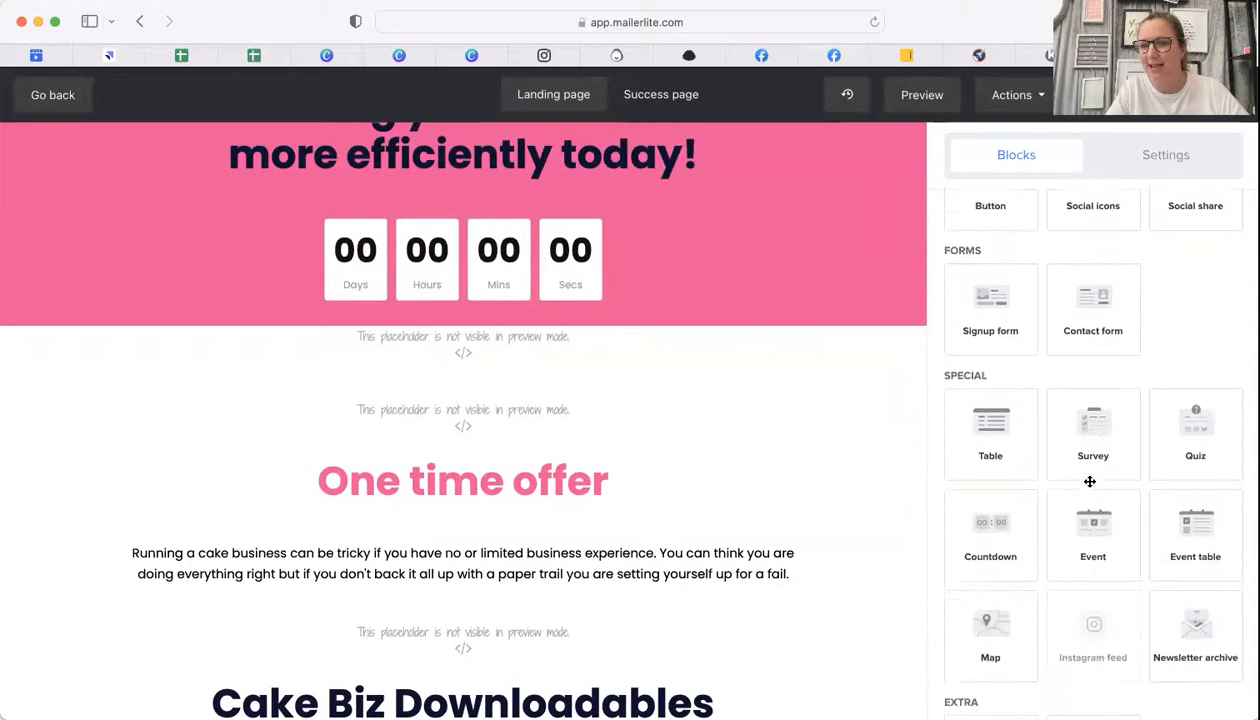
{"action": "scroll", "coordinate": [1089, 482], "scroll_direction": "down", "scroll_amount": 1}
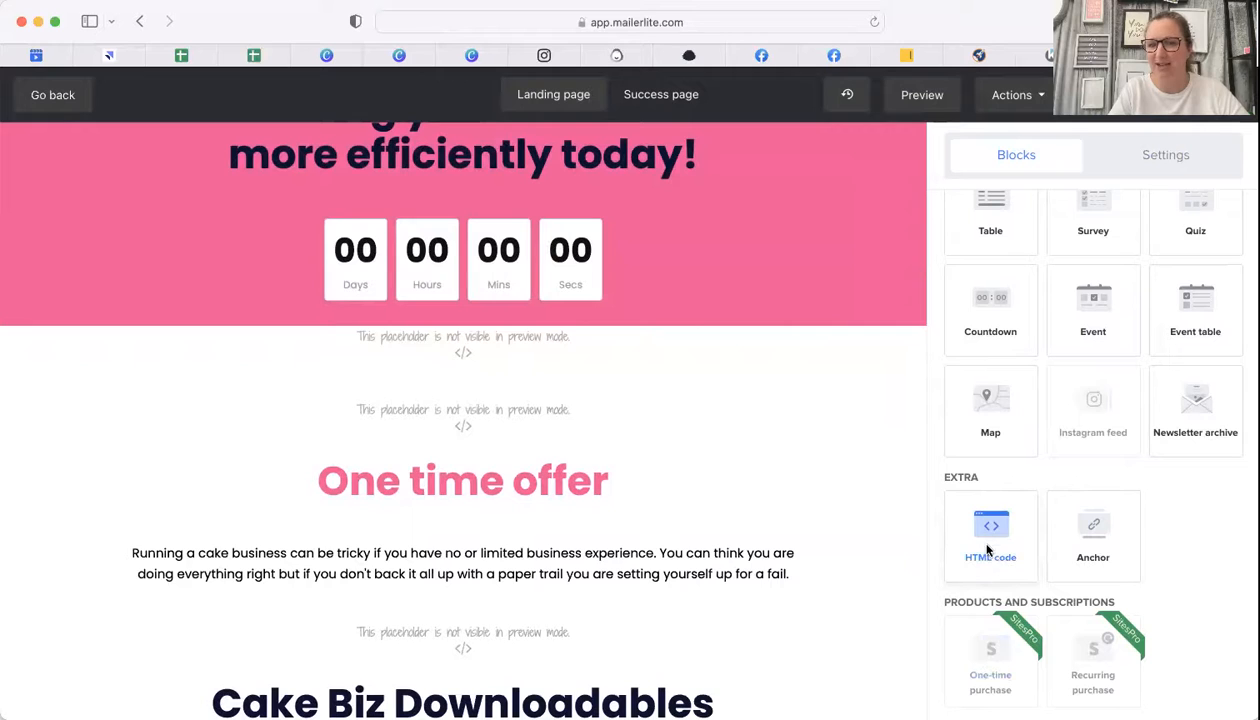
{"action": "left_click_drag", "start_coordinate": [962, 532], "coordinate": [467, 405]}
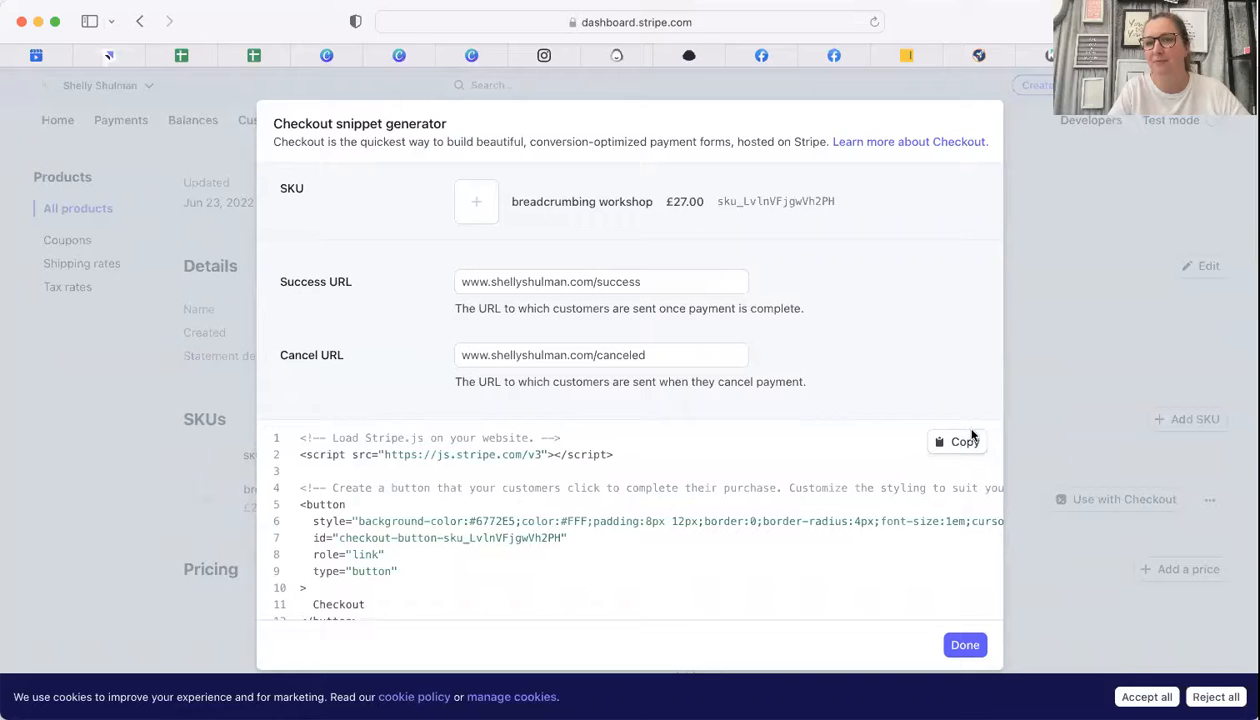
Step: Copy the breadcrumbing workshop checkout snippet from Stripe and paste it into the new HTML code block in MailerLite
{"action": "left_click", "coordinate": [945, 441]}
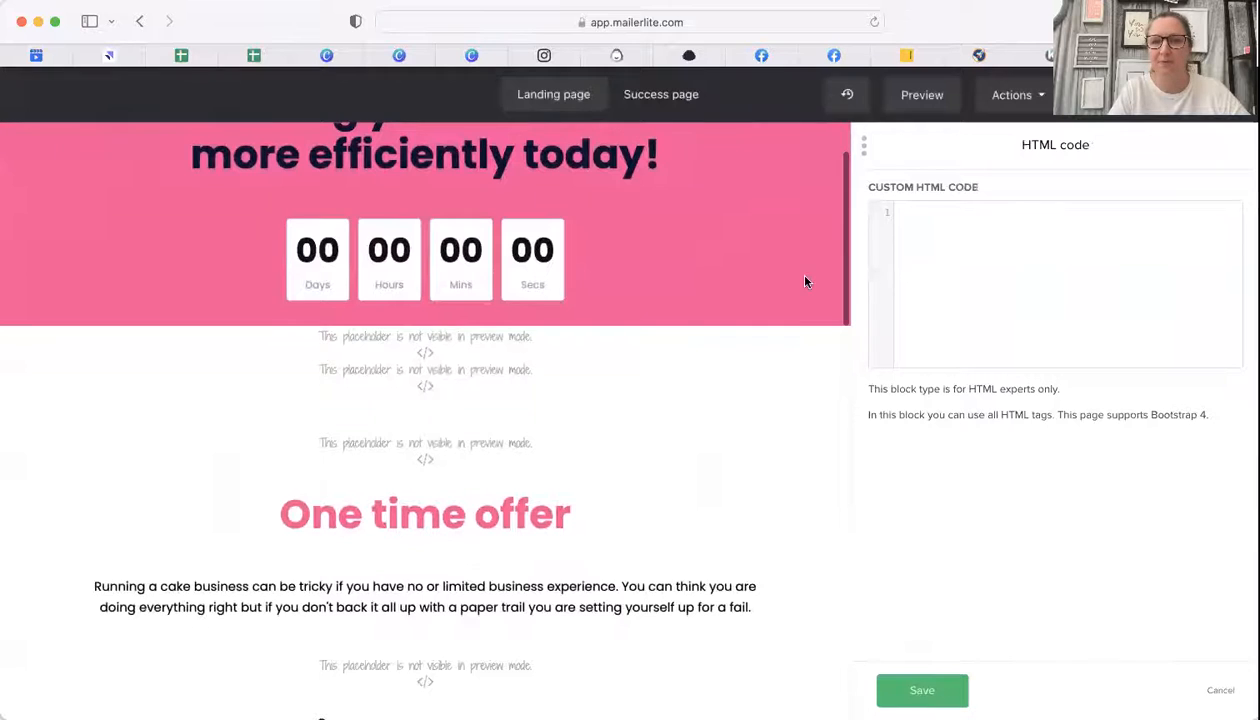
{"action": "left_click", "coordinate": [929, 211]}
{"action": "key", "text": "super+v"}
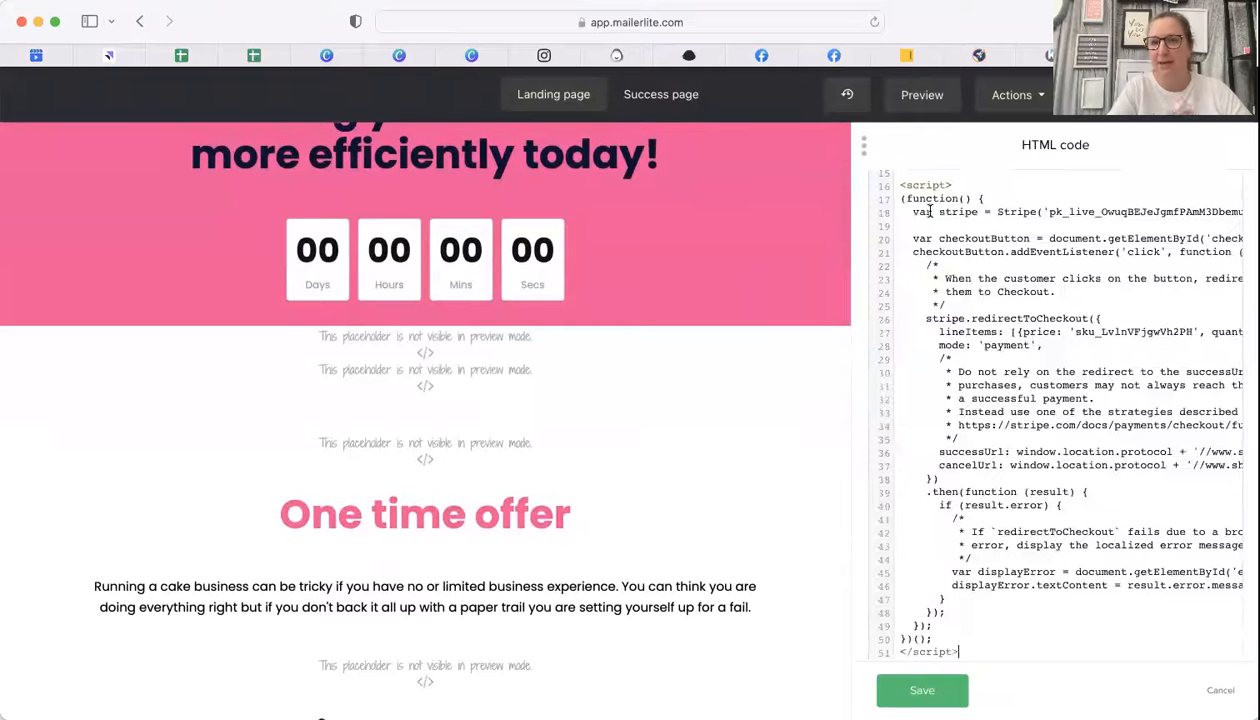
{"action": "scroll", "coordinate": [929, 211], "scroll_direction": "up", "scroll_amount": 5}
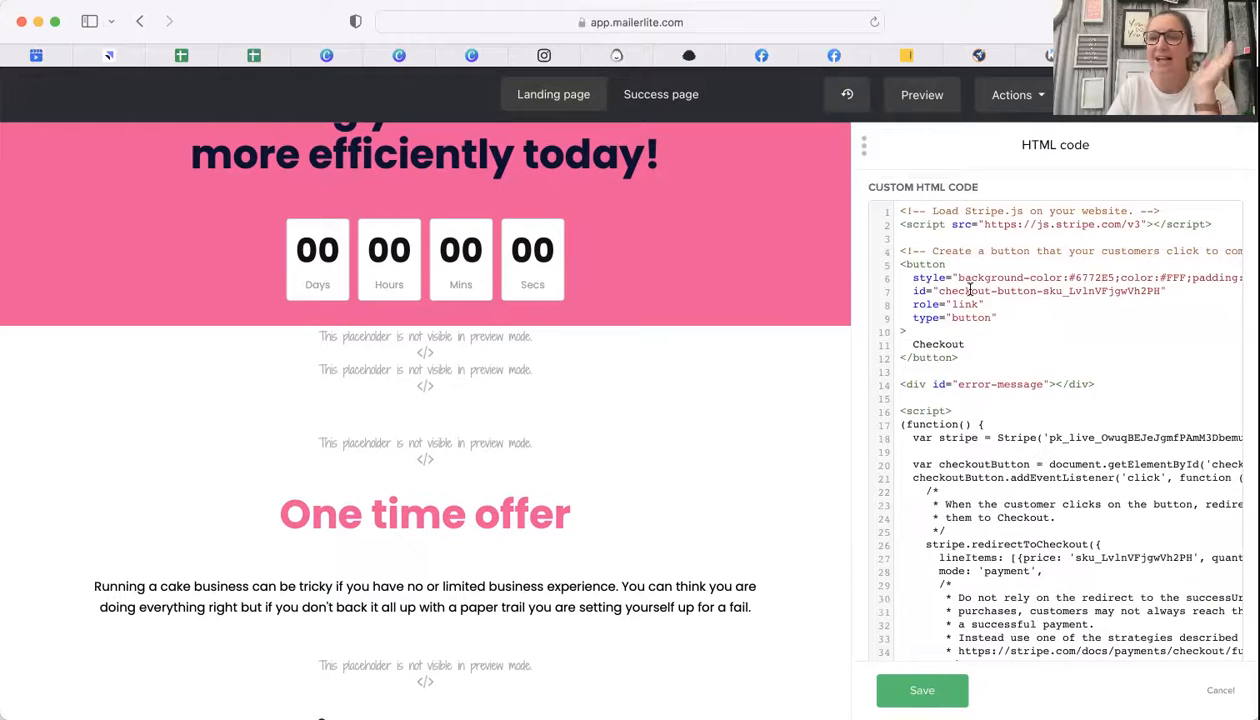
Step: Save the pasted code in the HTML block and publish the updated landing page
{"action": "left_click", "coordinate": [925, 692]}
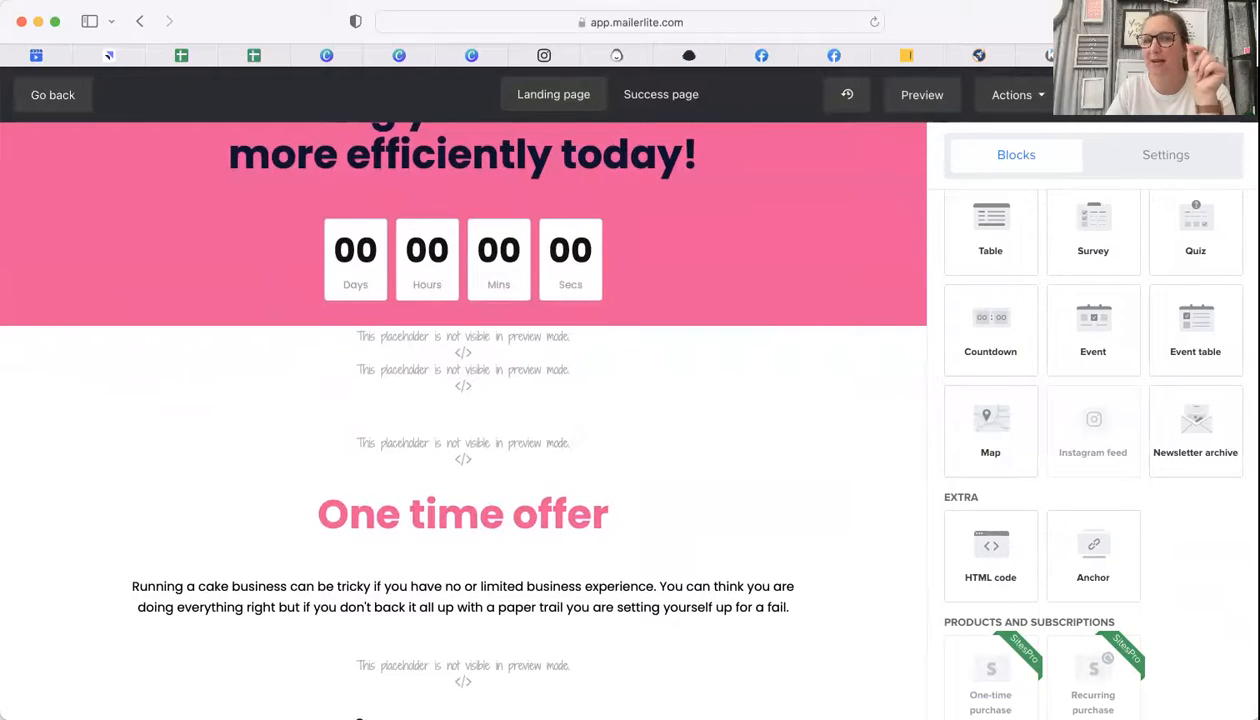
{"action": "left_click", "coordinate": [1158, 95]}
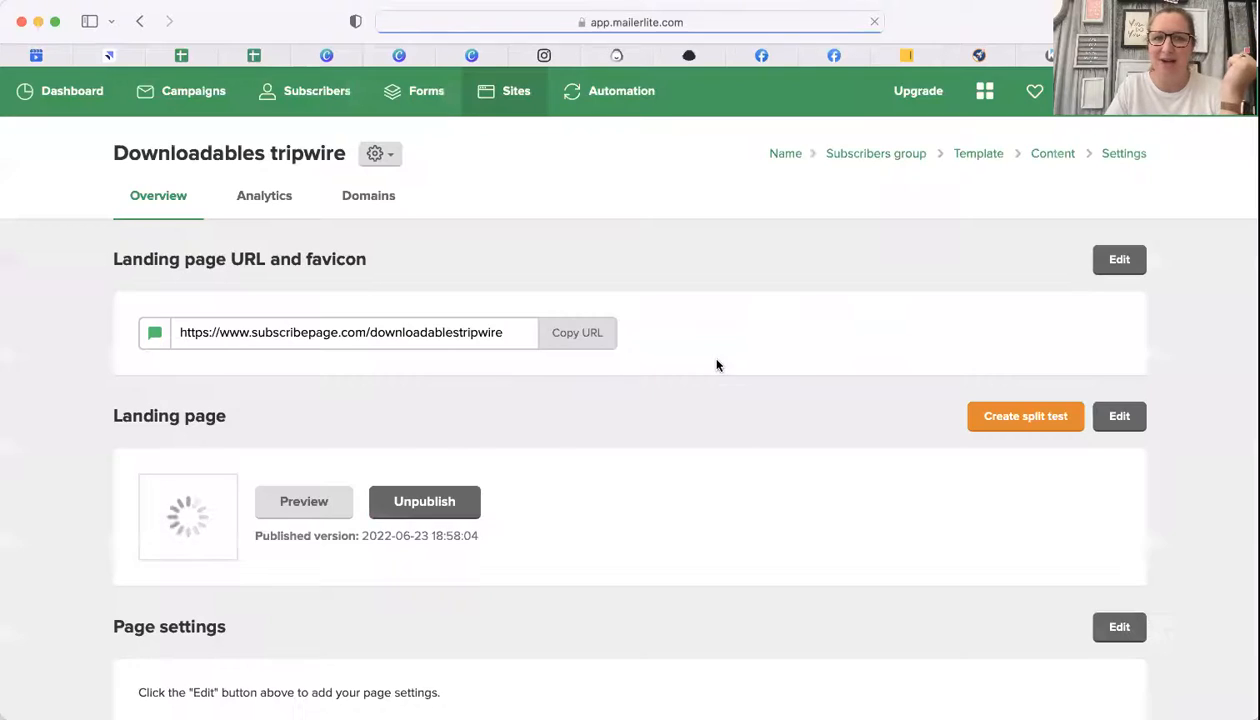
Step: Copy the landing page URL, open it in a new browser tab and examine the checkout buttons around the "One time offer" heading
{"action": "left_click", "coordinate": [578, 336]}
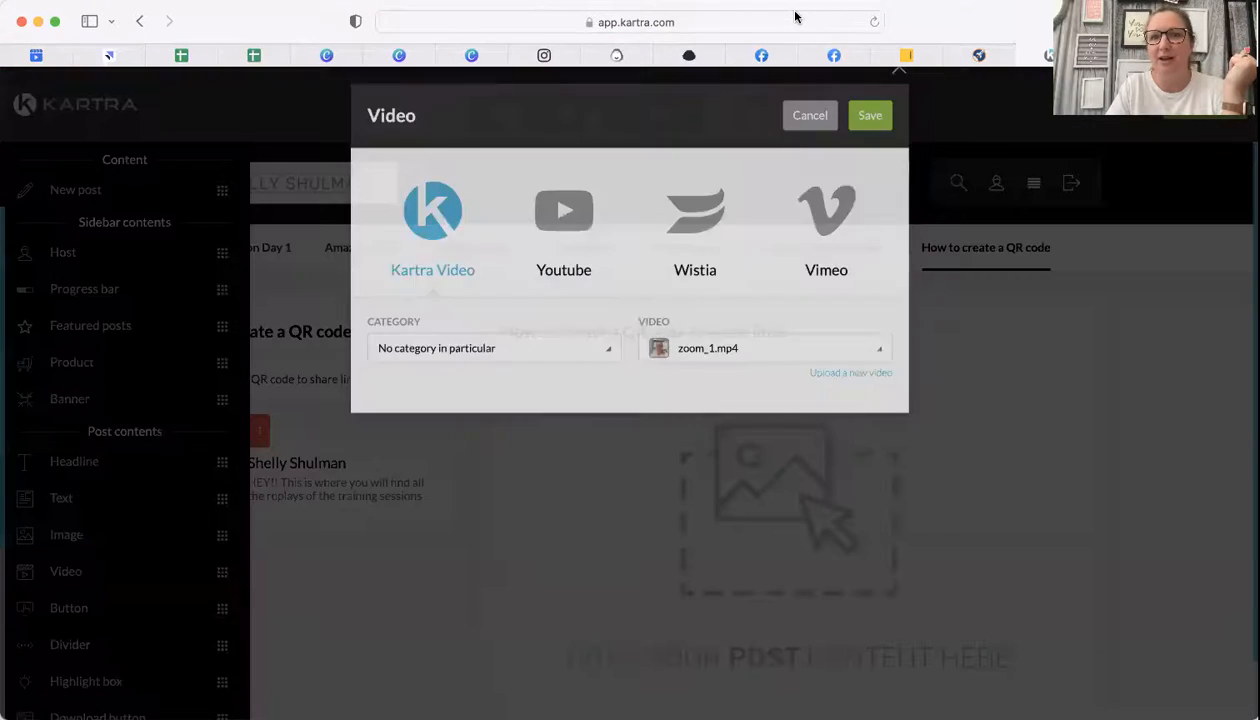
{"action": "left_click", "coordinate": [790, 20]}
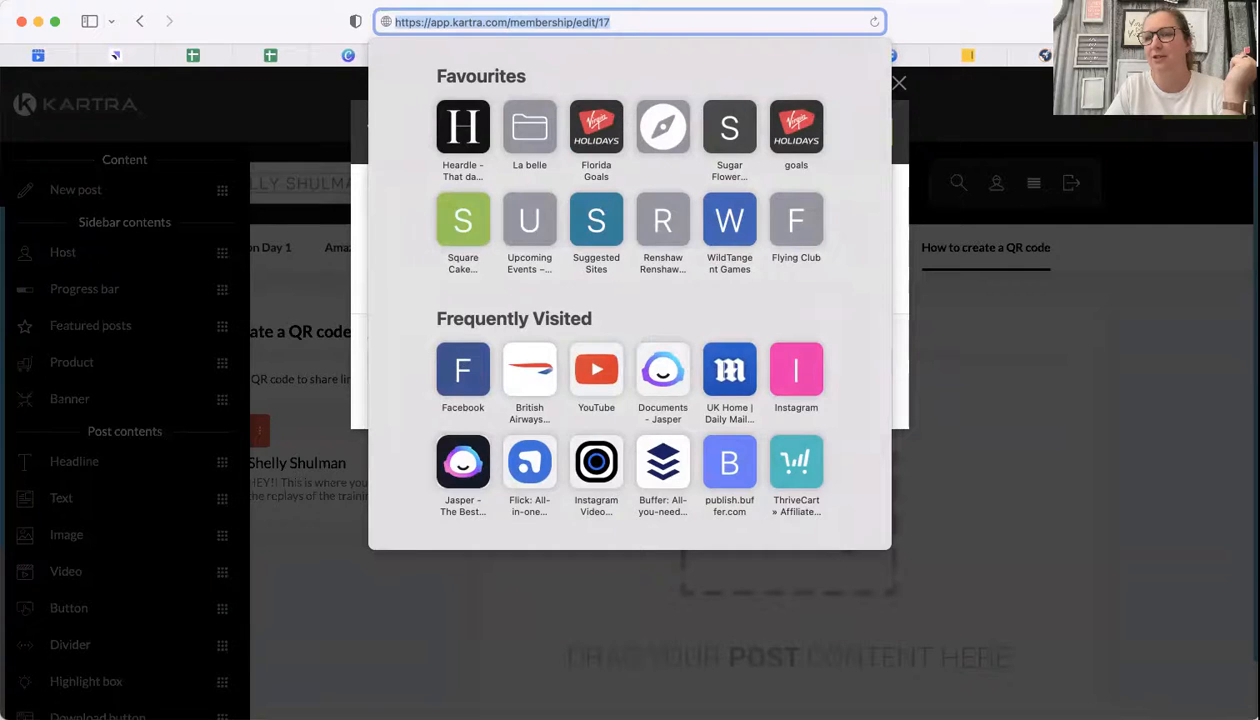
{"action": "key", "text": "super+n"}
{"action": "left_click", "coordinate": [715, 21]}
{"action": "key", "text": "super+v"}
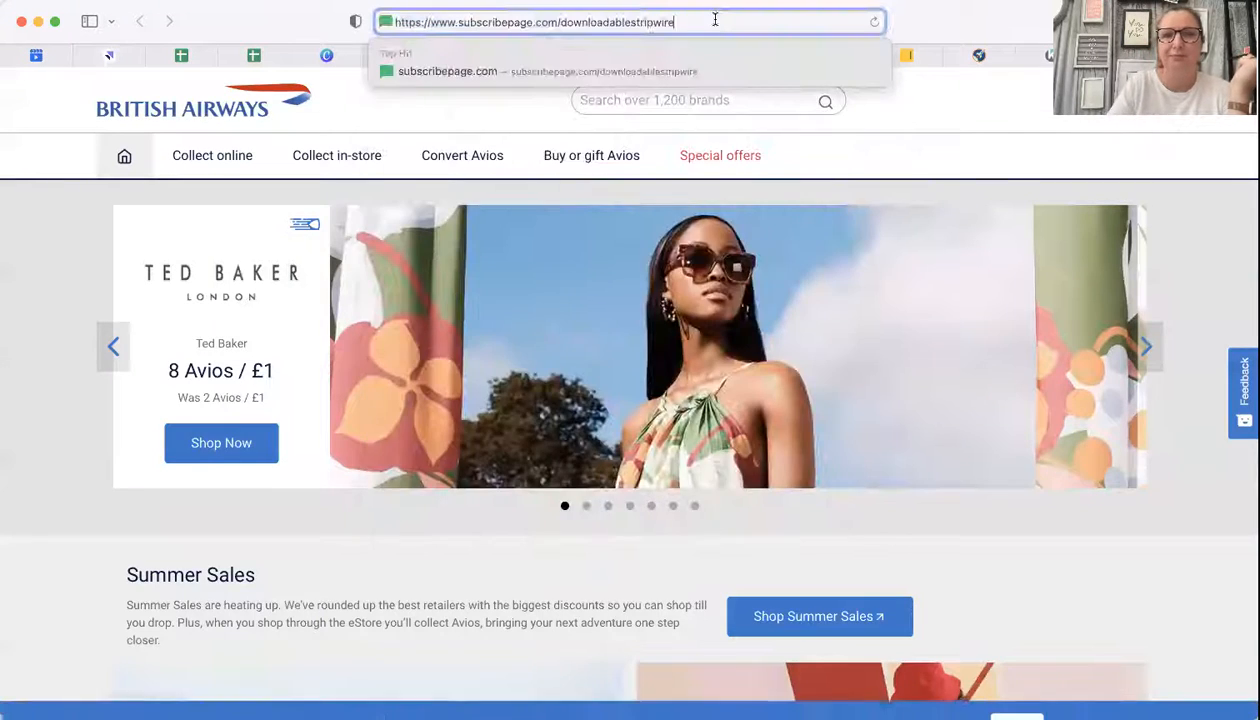
{"action": "key", "text": "Return"}
{"action": "scroll", "coordinate": [720, 240], "scroll_direction": "down", "scroll_amount": 3}
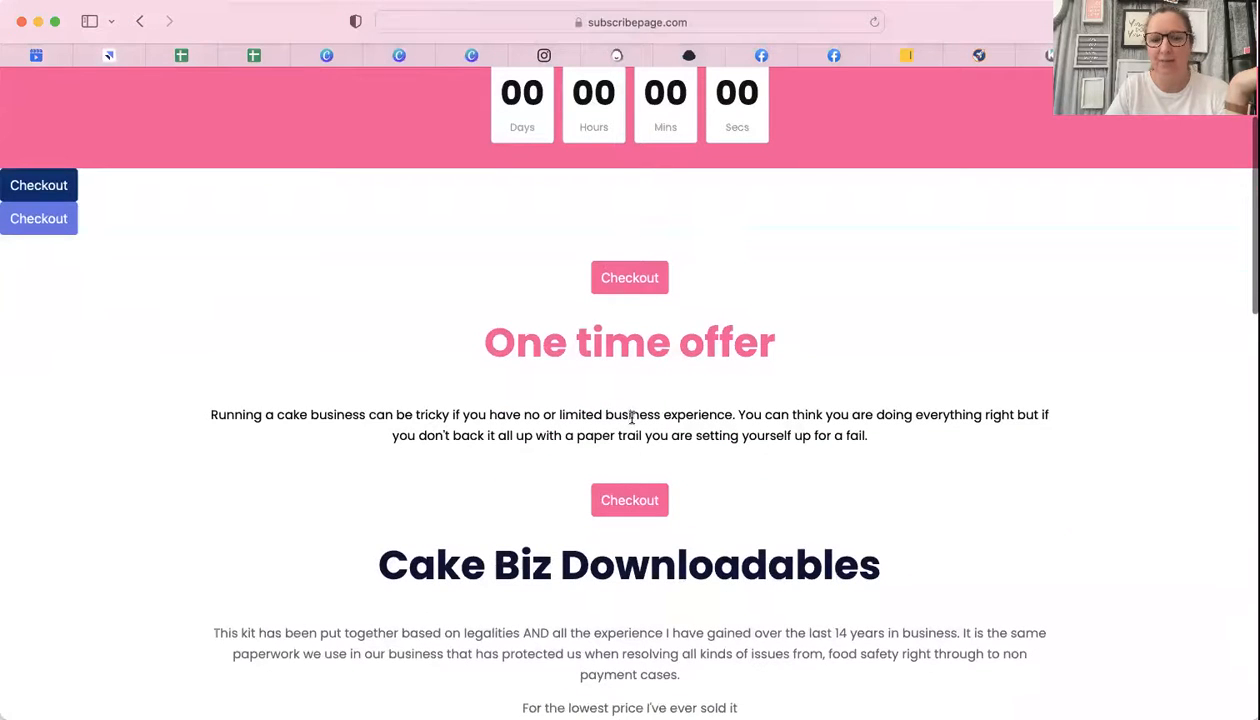
{"action": "scroll", "coordinate": [631, 418], "scroll_direction": "down", "scroll_amount": 4}
{"action": "scroll", "coordinate": [634, 250], "scroll_direction": "up", "scroll_amount": 2}
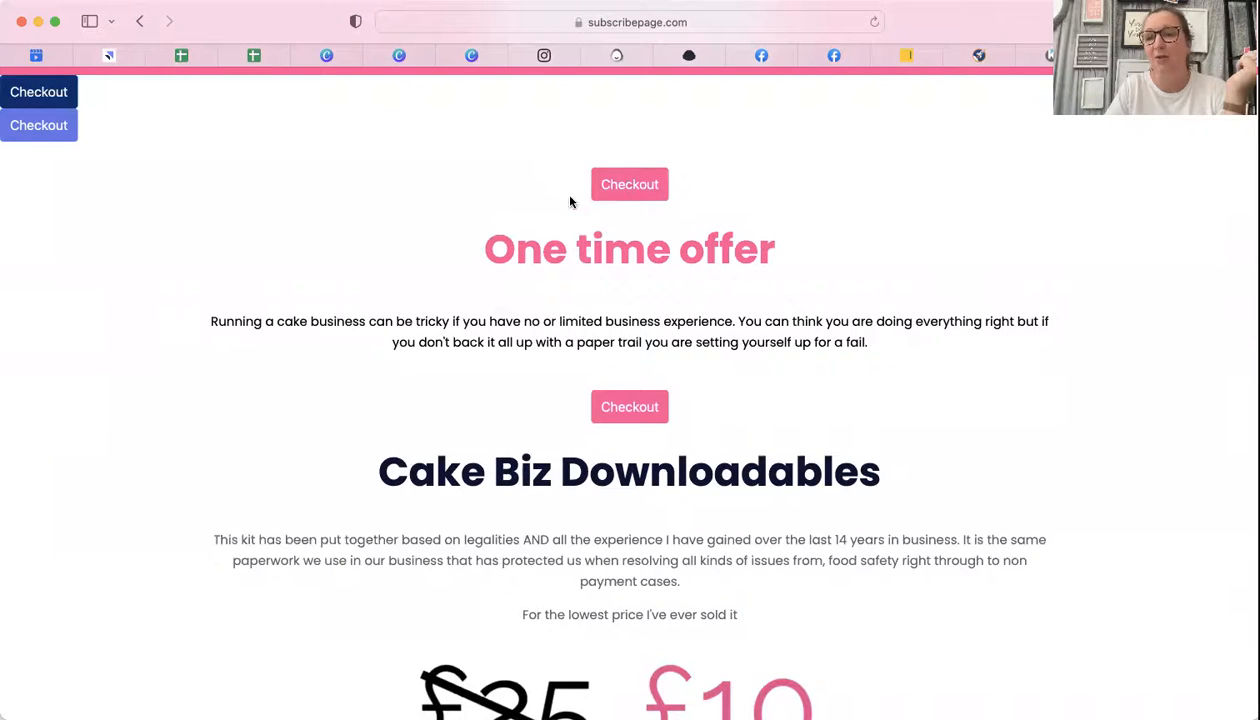
{"action": "scroll", "coordinate": [621, 256], "scroll_direction": "up", "scroll_amount": 3}
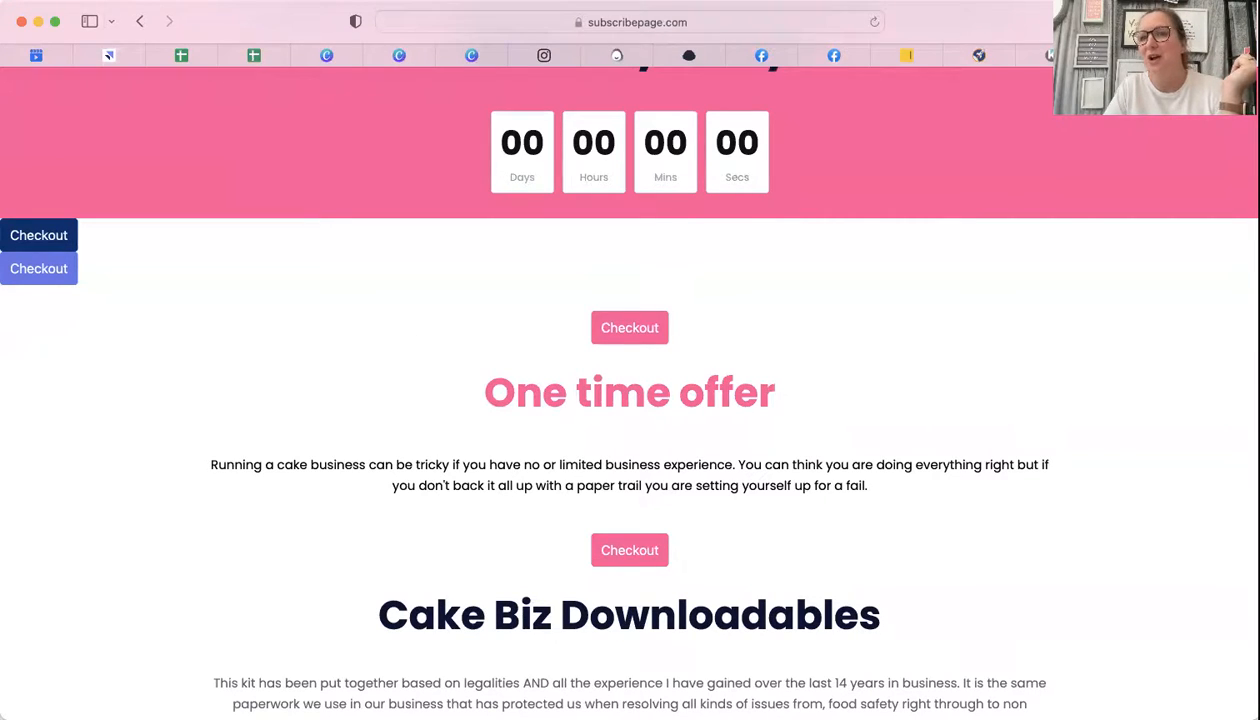
Step: Return to MailerLite, reopen the landing page for editing and delete the upper HTML code block directly below the countdown
{"action": "left_click", "coordinate": [1150, 22]}
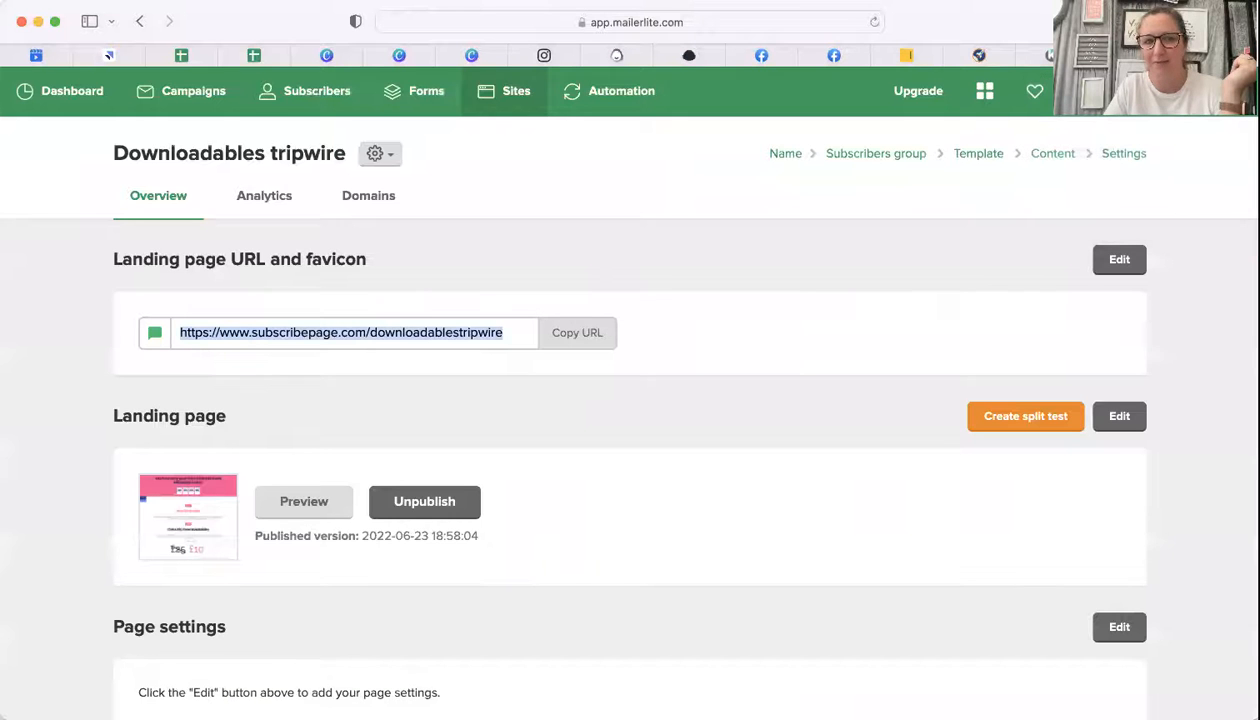
{"action": "scroll", "coordinate": [775, 305], "scroll_direction": "down", "scroll_amount": 1}
{"action": "left_click", "coordinate": [1120, 392]}
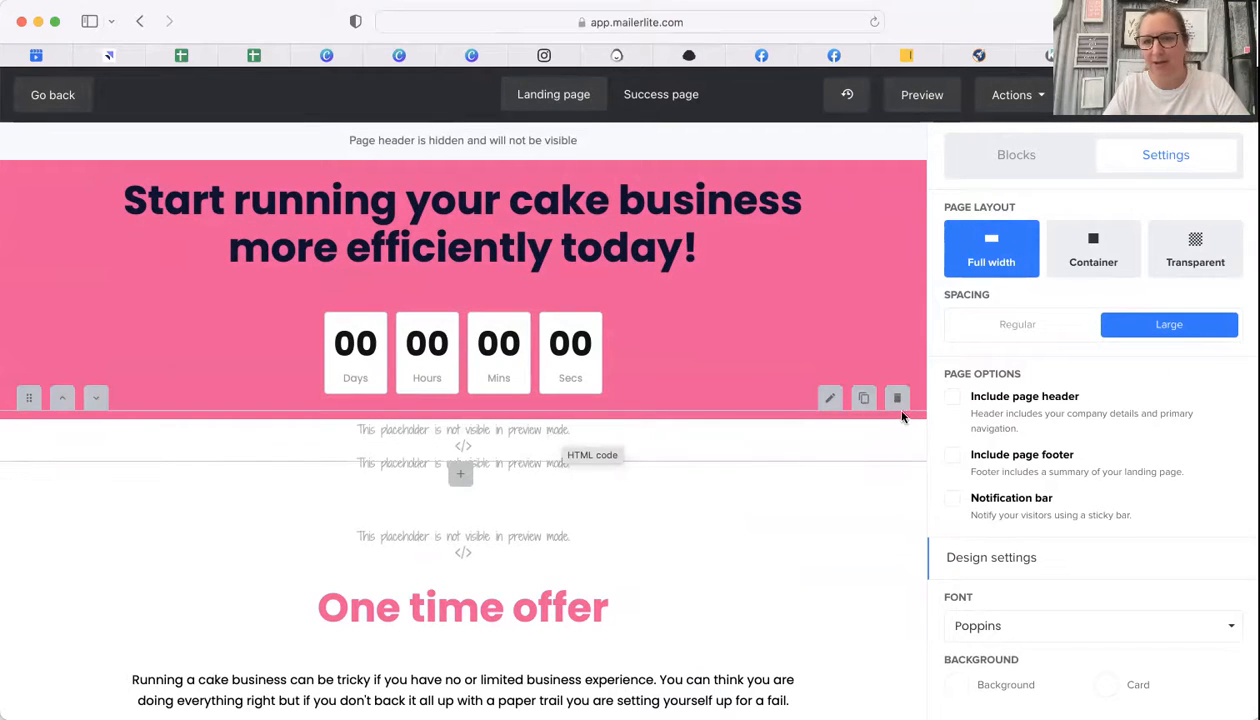
{"action": "left_click", "coordinate": [897, 398]}
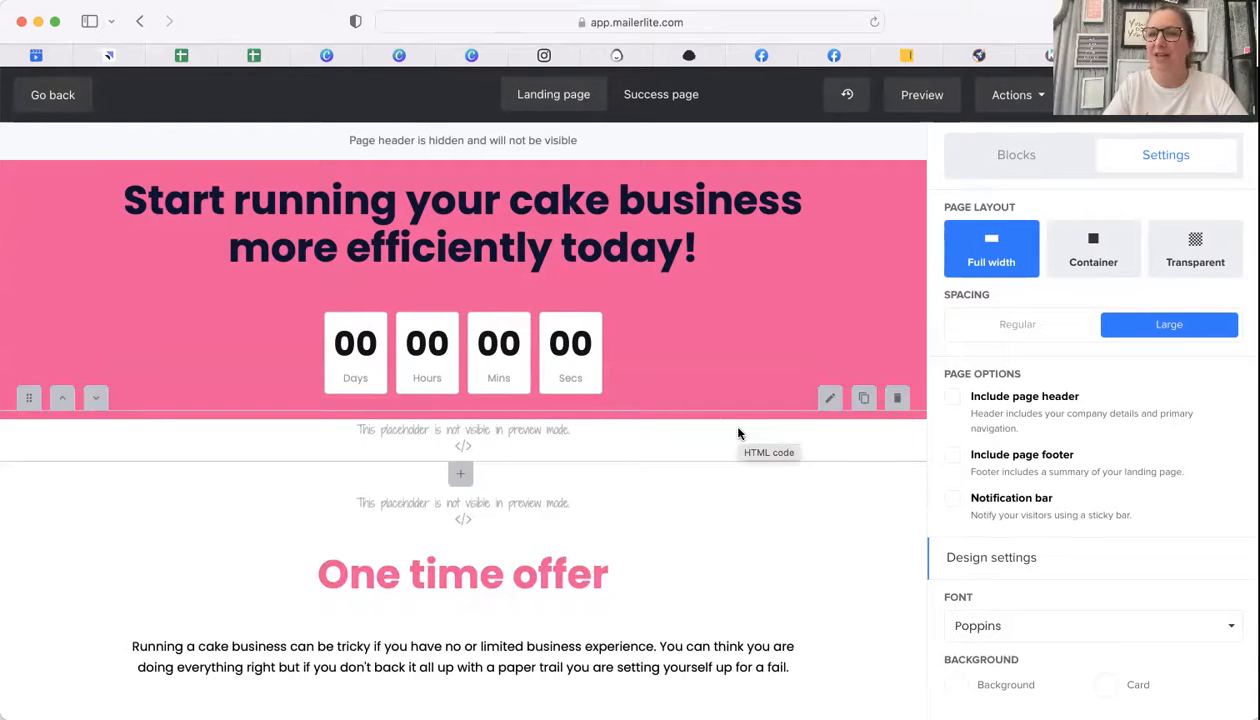
Step: Copy the colour ff4a9b from the code block above "One time offer" into the background-color of the workshop button's code below the countdown, and save
{"action": "left_click", "coordinate": [738, 432]}
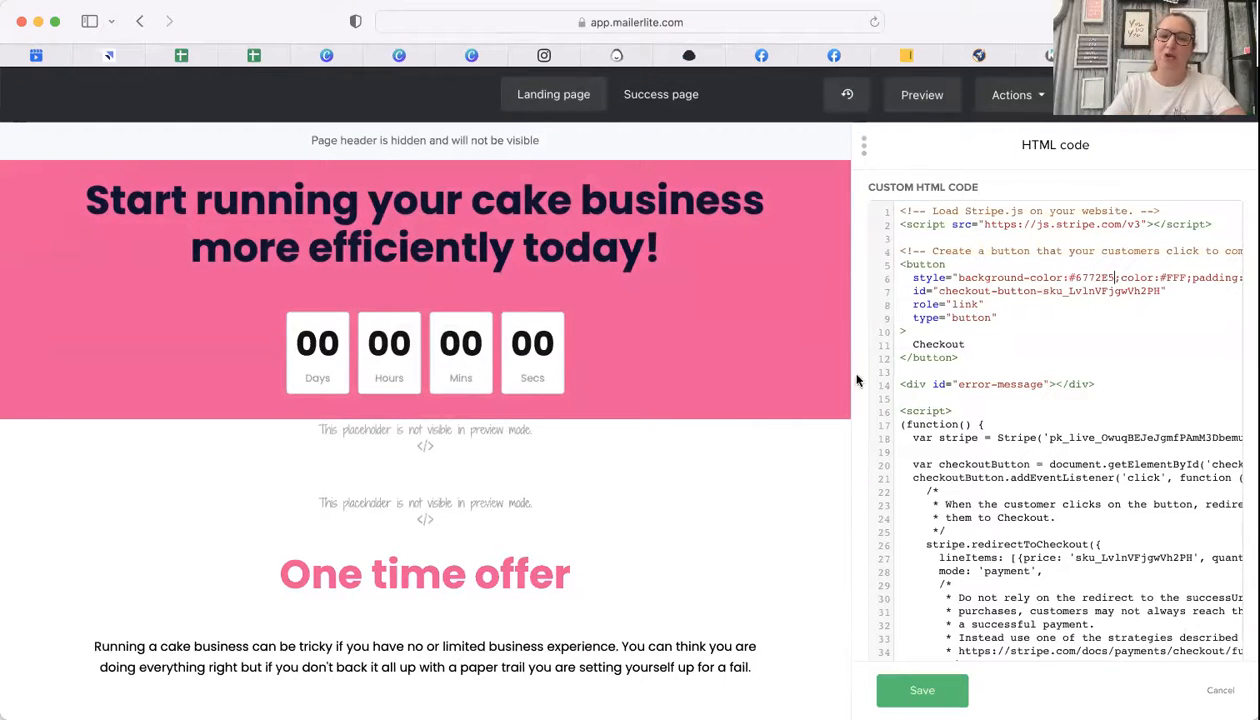
{"action": "key", "text": "super+a"}
{"action": "key", "text": "super+v"}
{"action": "scroll", "coordinate": [1112, 291], "scroll_direction": "up", "scroll_amount": 6}
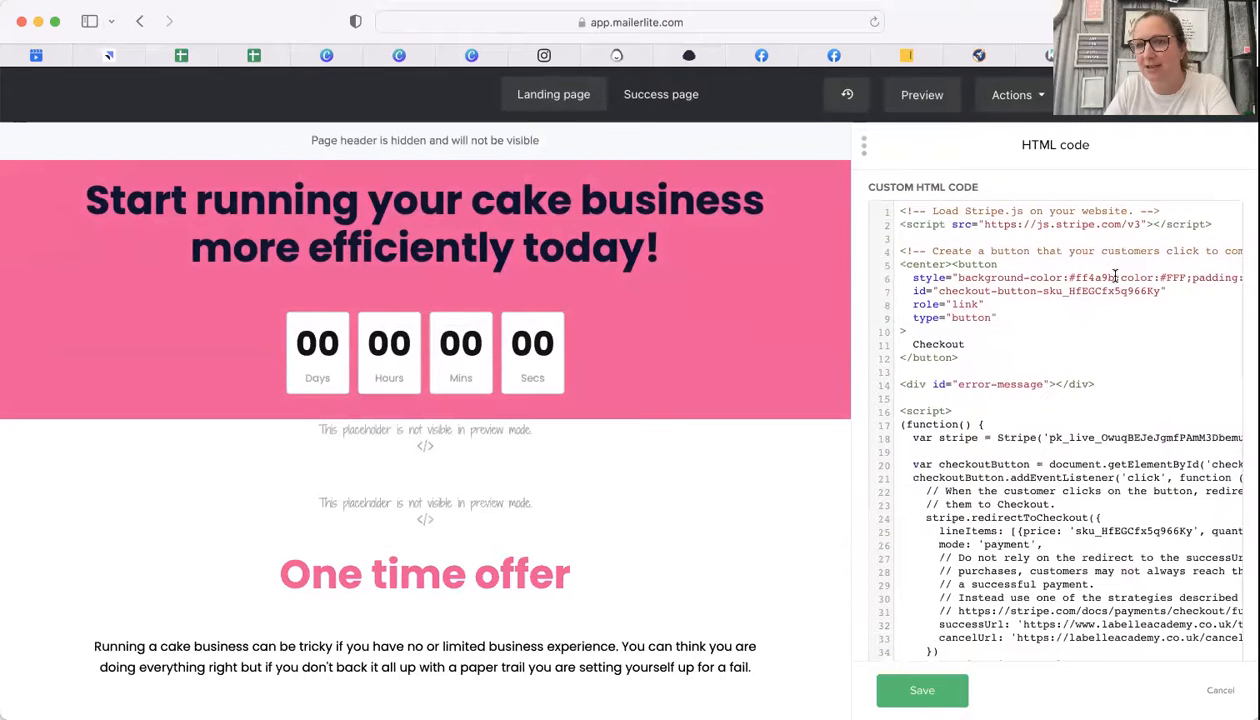
{"action": "left_click_drag", "start_coordinate": [1115, 277], "coordinate": [1071, 273]}
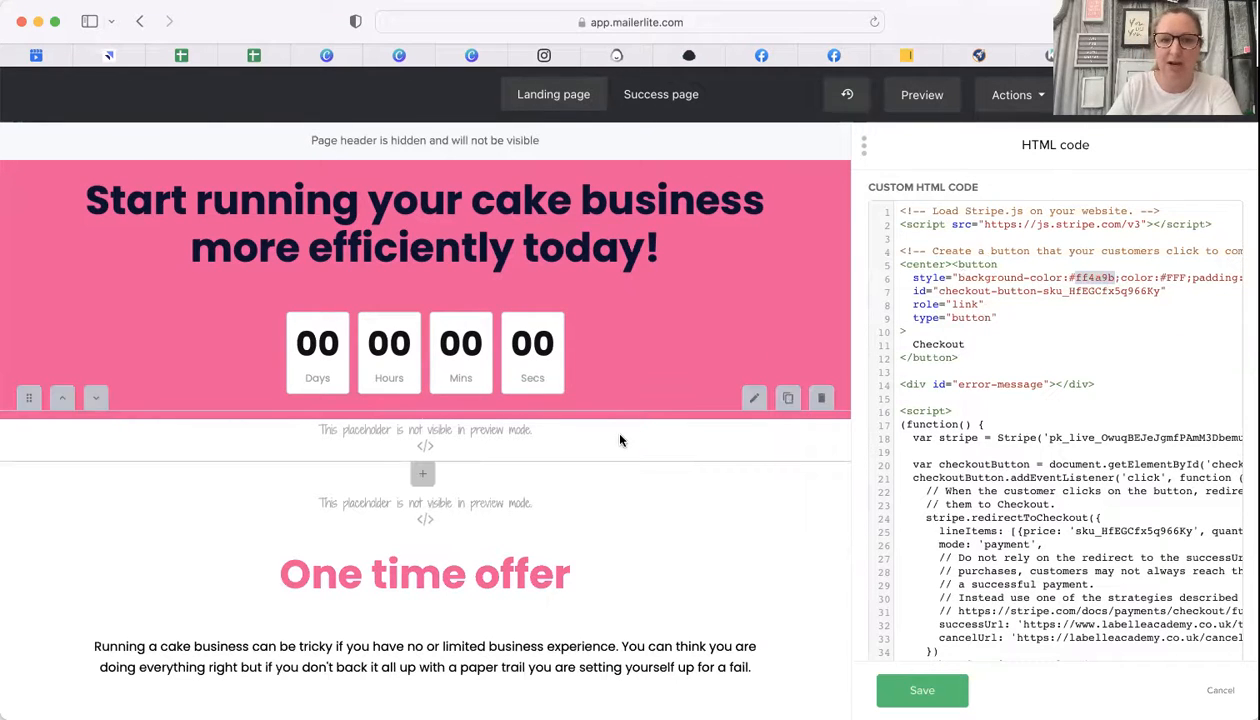
{"action": "key", "text": "ctrl+a"}
{"action": "key", "text": "ctrl+v"}
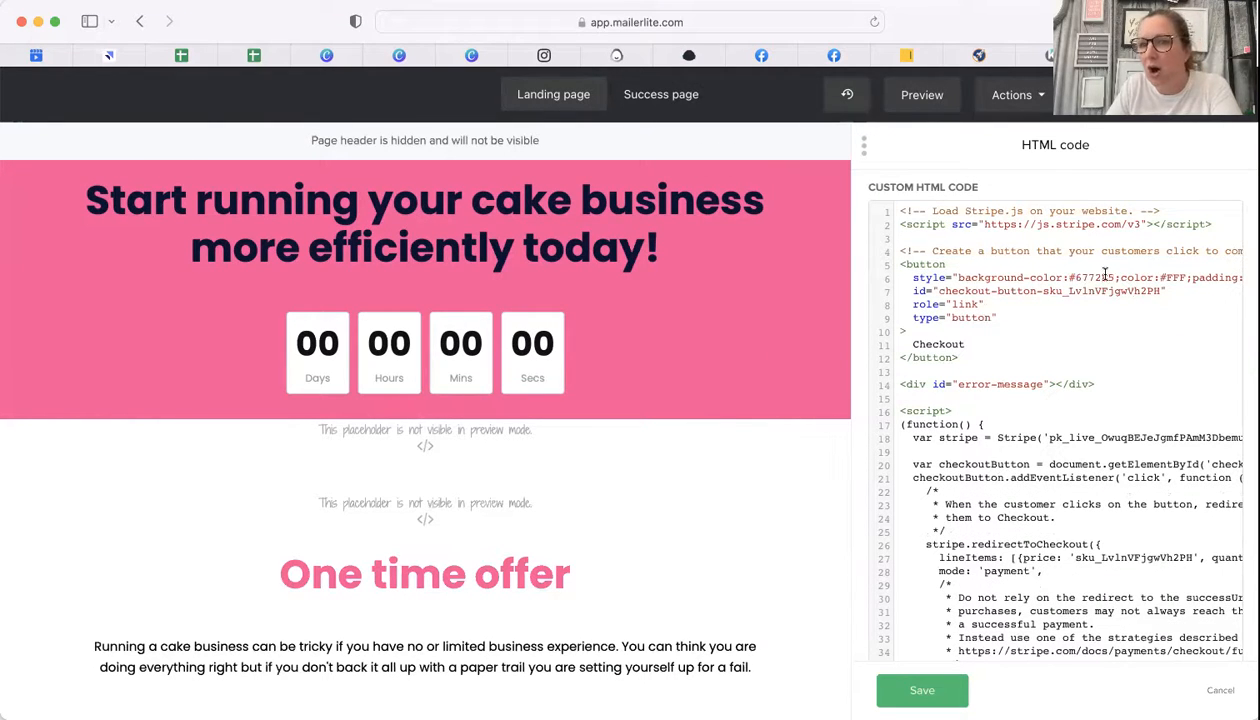
{"action": "left_click_drag", "start_coordinate": [1113, 277], "coordinate": [1073, 276]}
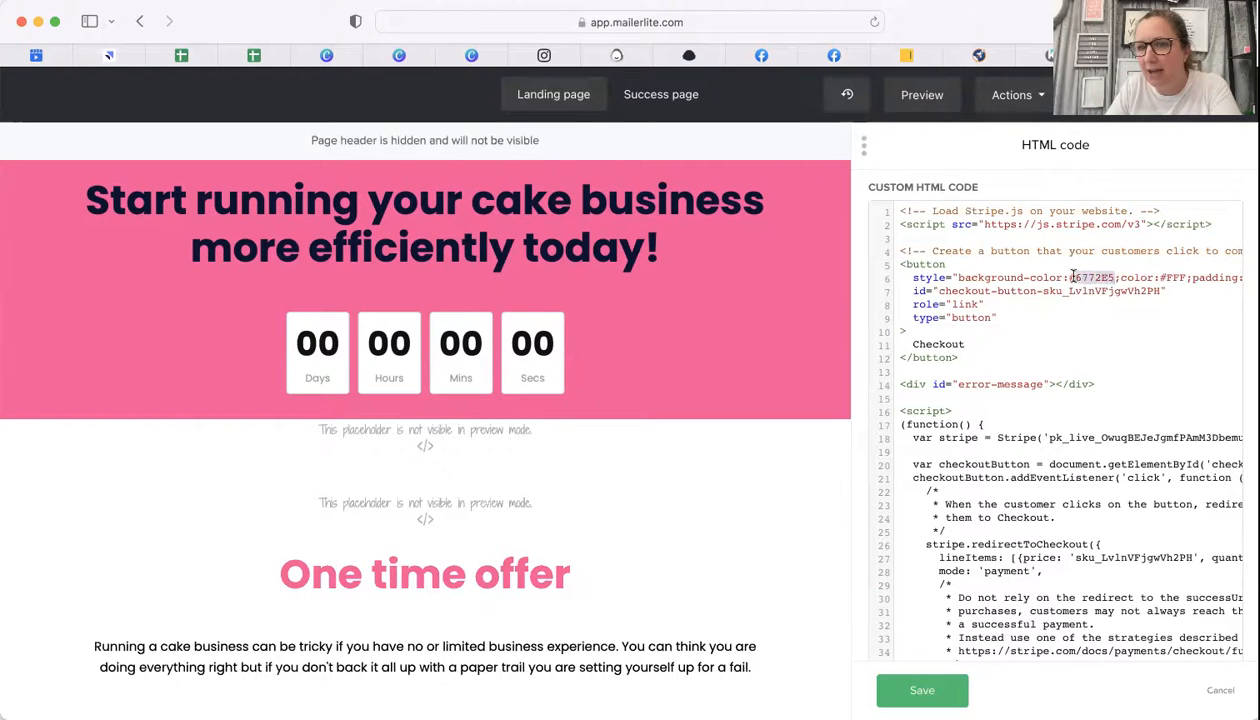
{"action": "key", "text": "ctrl+v"}
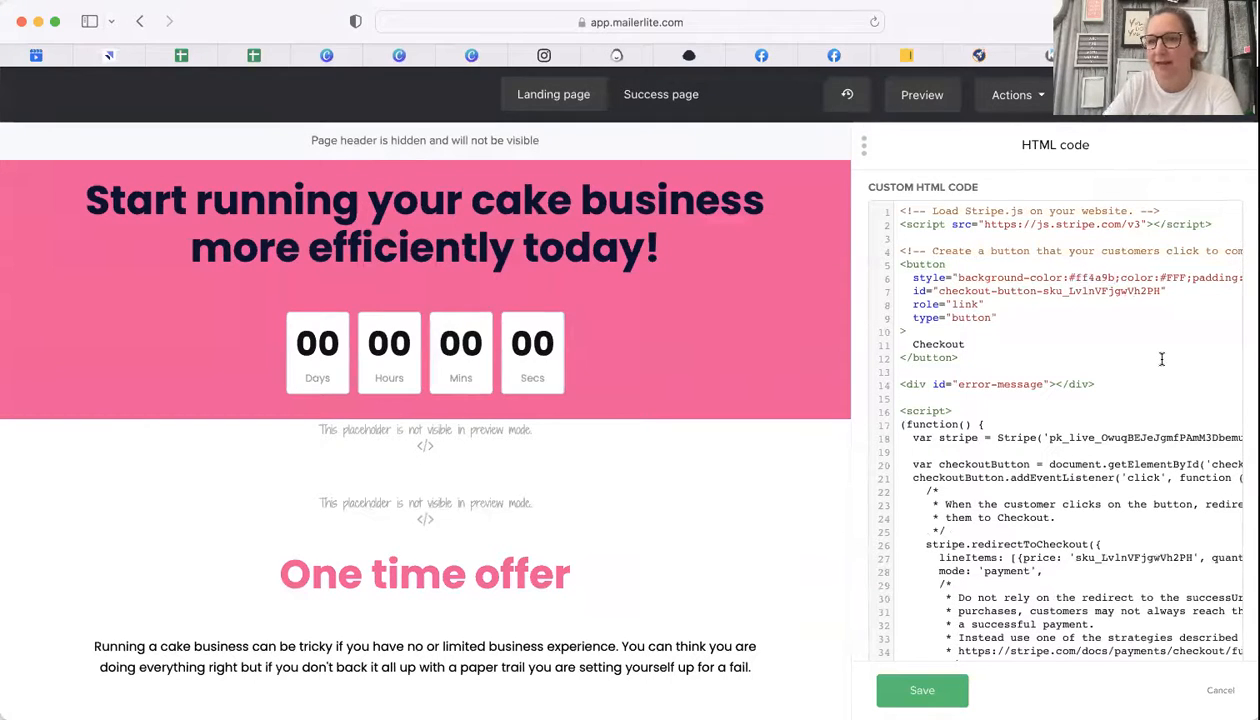
{"action": "left_click", "coordinate": [905, 695]}
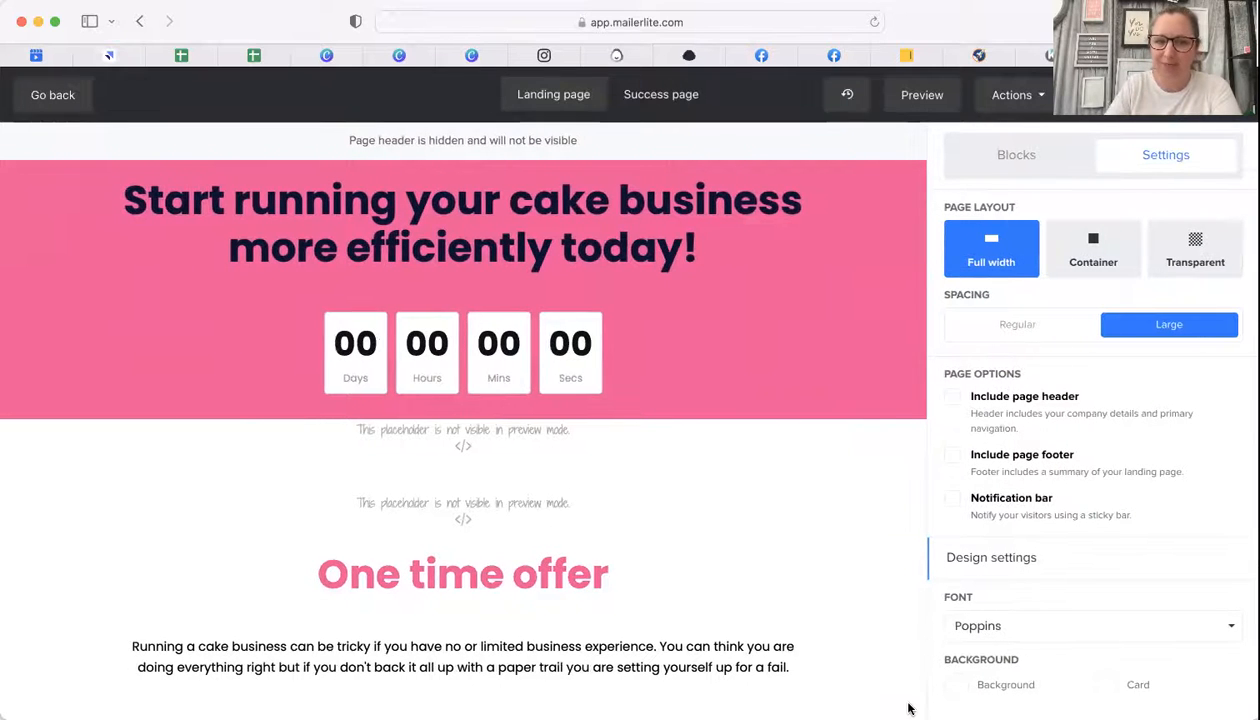
Step: Change the workshop button's text to "Buy Now" in its HTML code, save the block and publish the landing page
{"action": "left_click", "coordinate": [700, 444]}
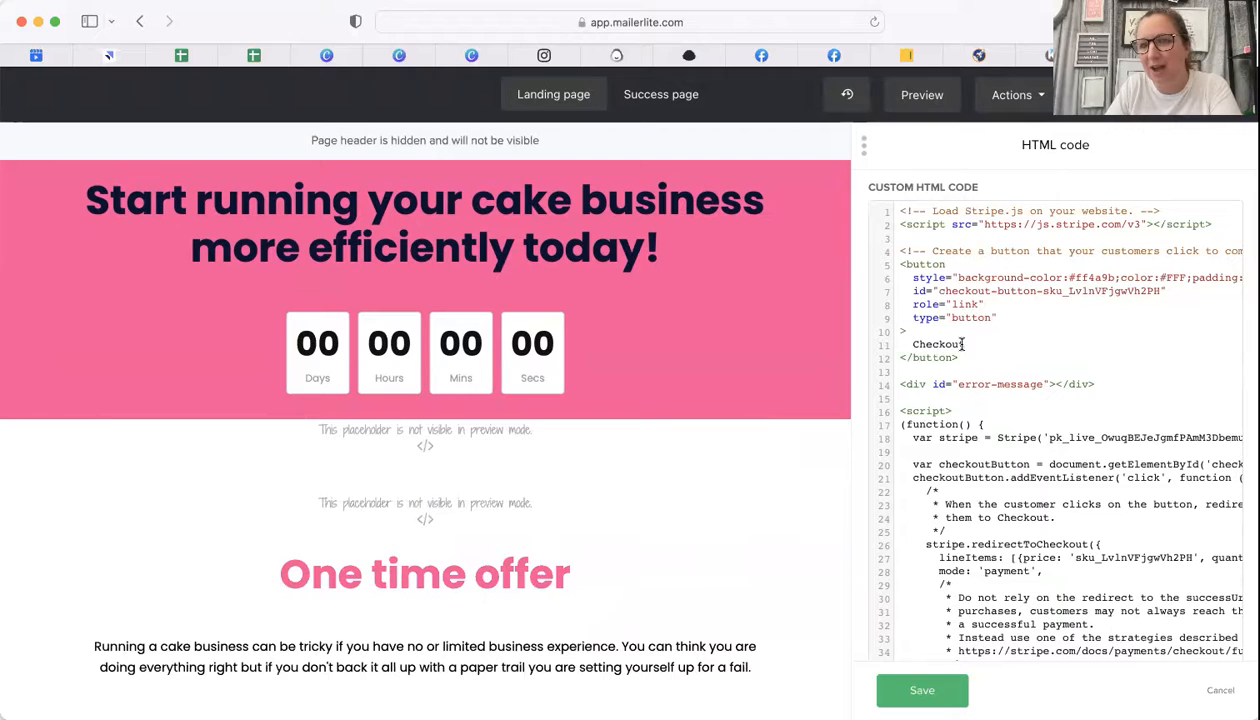
{"action": "left_click_drag", "start_coordinate": [965, 344], "coordinate": [910, 344]}
{"action": "type", "text": "Buy Now"}
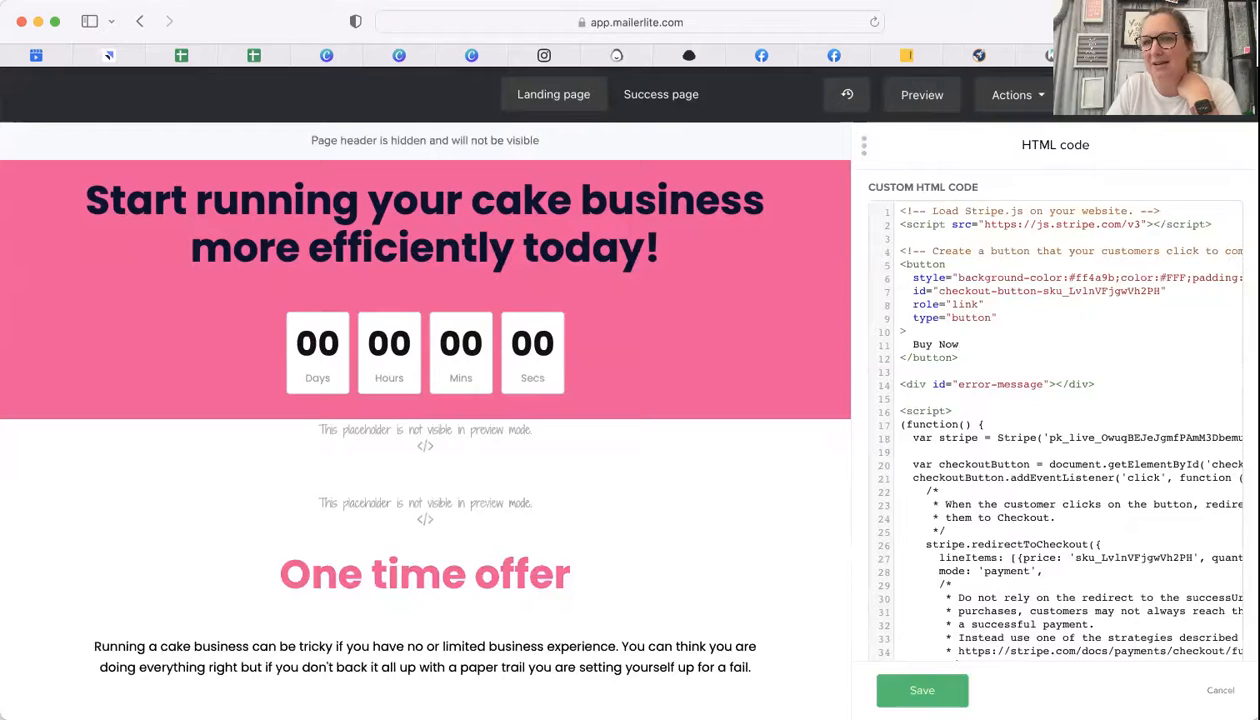
{"action": "left_click", "coordinate": [922, 691]}
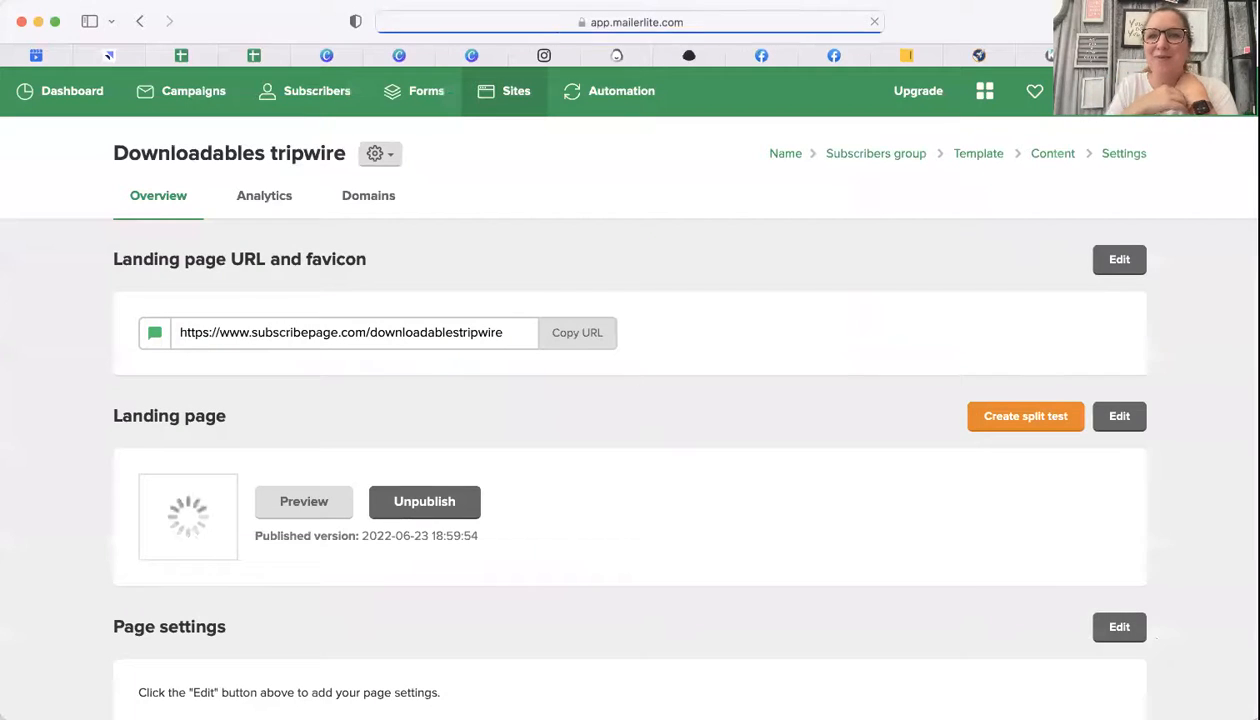
Step: Open the republished landing page from its copied URL in a new tab to check the Buy Now button
{"action": "left_click", "coordinate": [578, 336]}
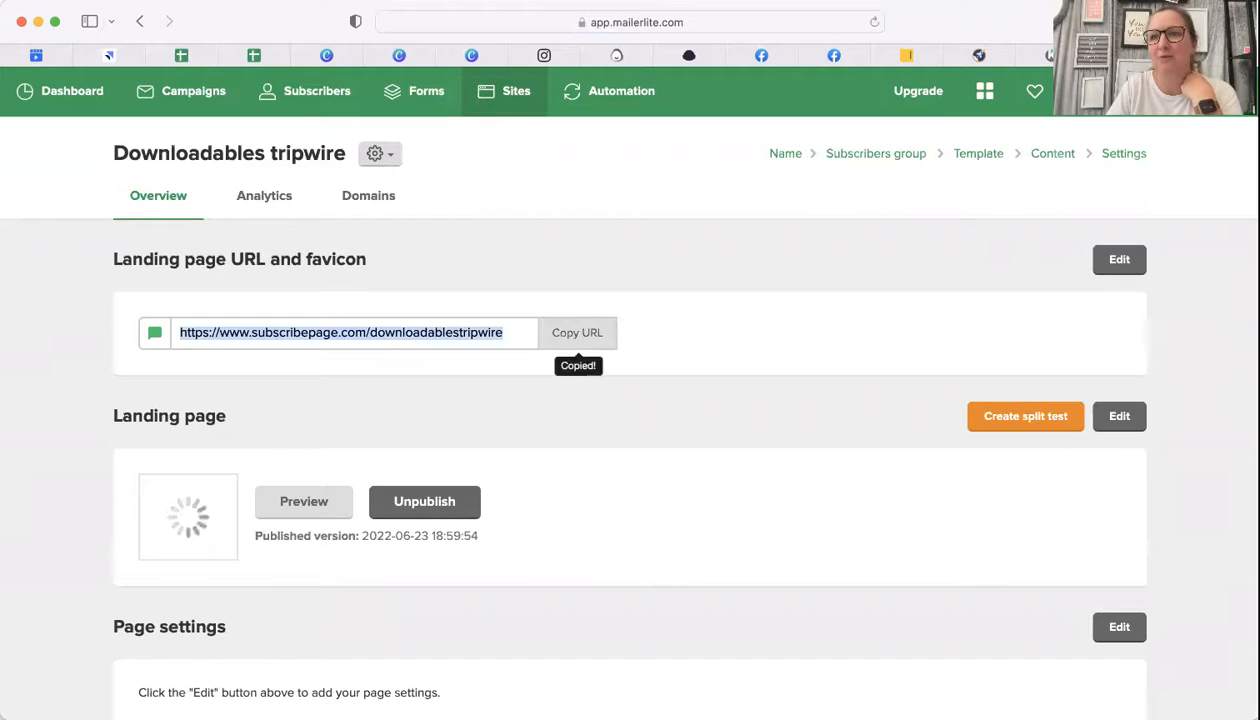
{"action": "key", "text": "super+t"}
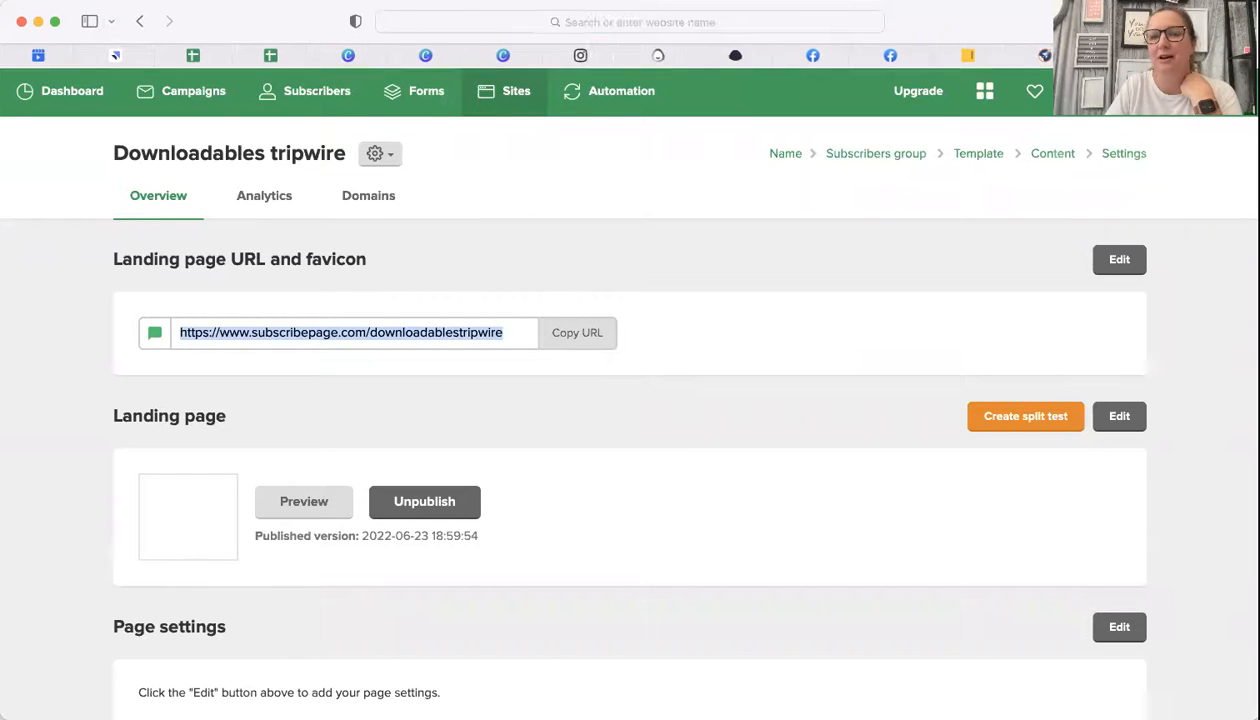
{"action": "left_click", "coordinate": [843, 25]}
{"action": "key", "text": "super+v"}
{"action": "key", "text": "Return"}
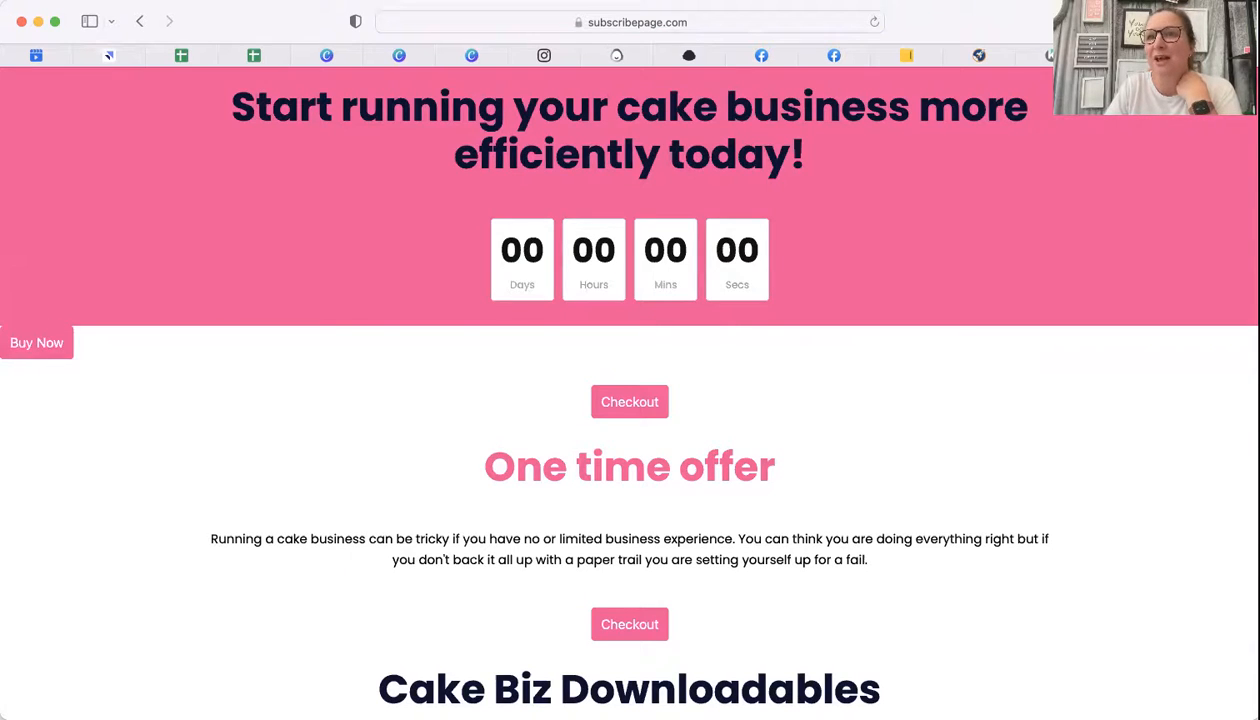
Step: Reopen the landing page editor in MailerLite and examine the <center> tag in the code block above "One time offer", then close the block
{"action": "left_click", "coordinate": [1124, 56]}
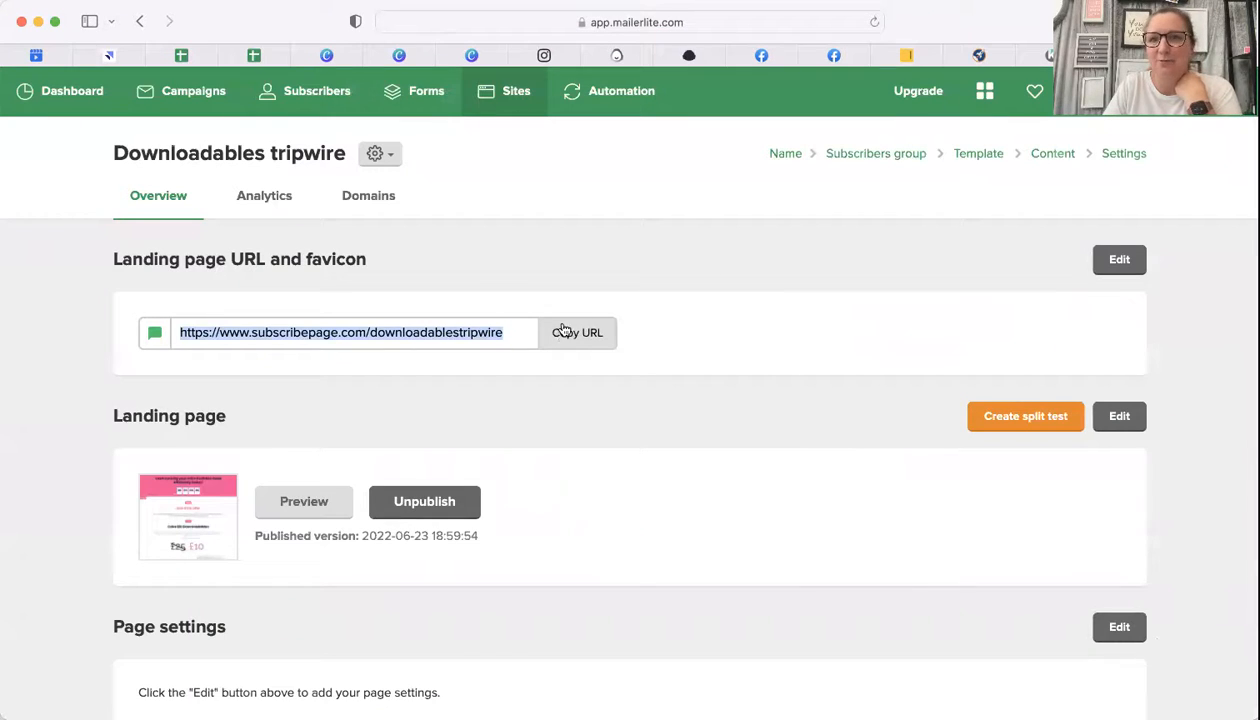
{"action": "left_click", "coordinate": [1127, 422]}
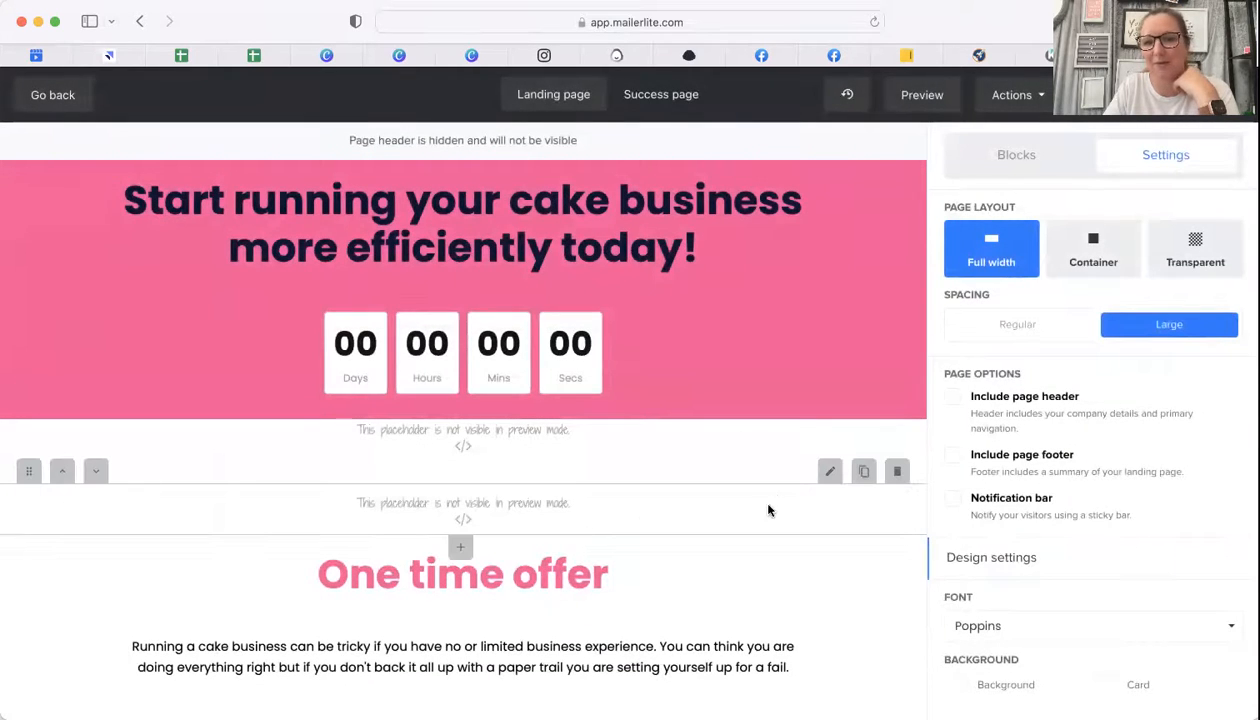
{"action": "left_click", "coordinate": [830, 471]}
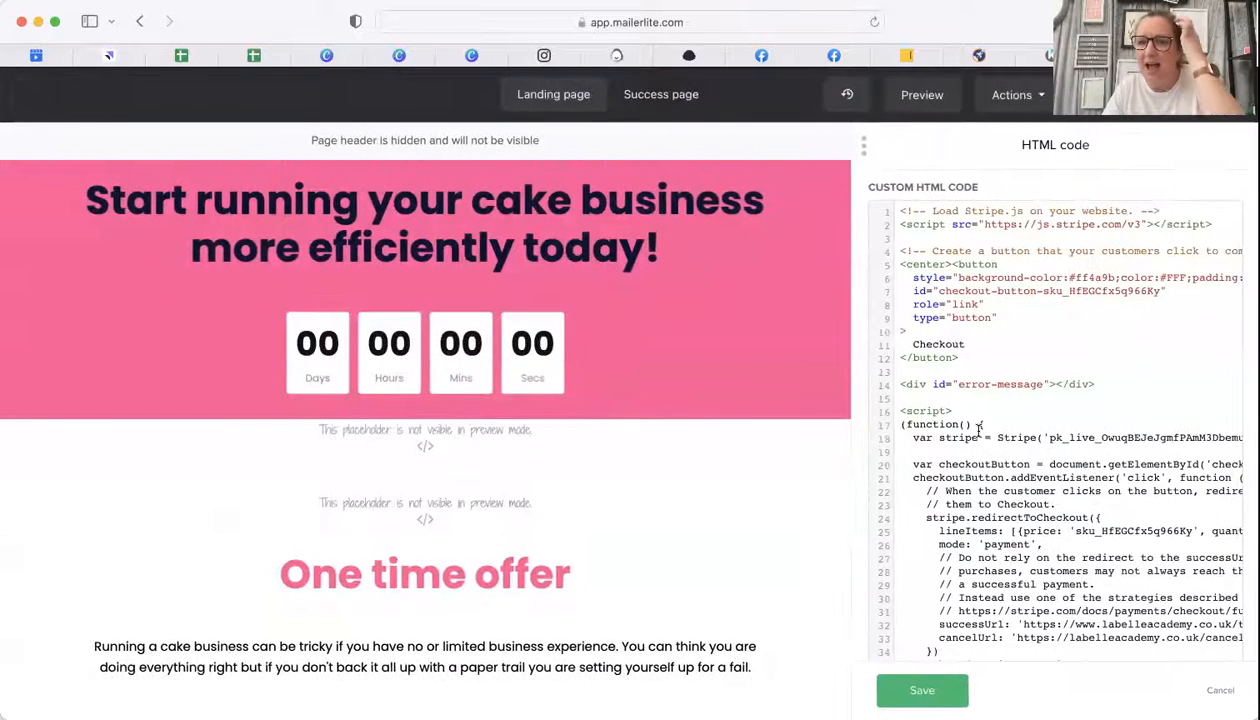
{"action": "left_click", "coordinate": [983, 347]}
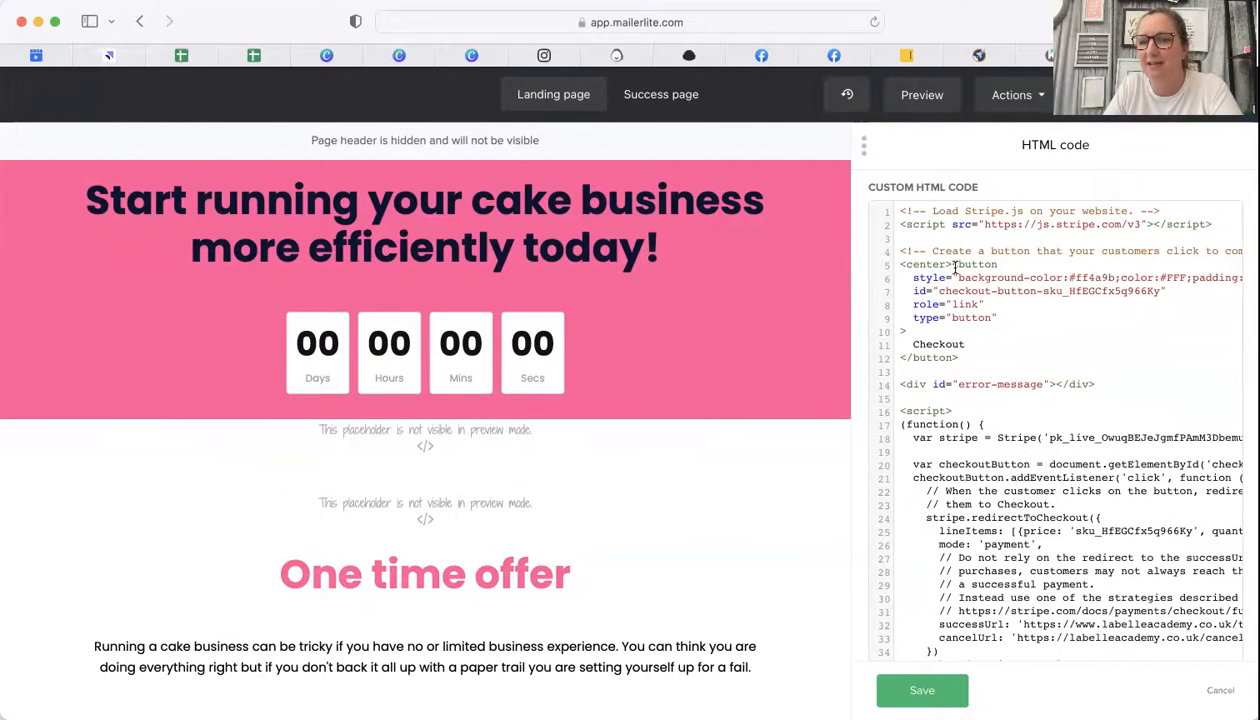
{"action": "left_click_drag", "start_coordinate": [952, 264], "coordinate": [899, 264]}
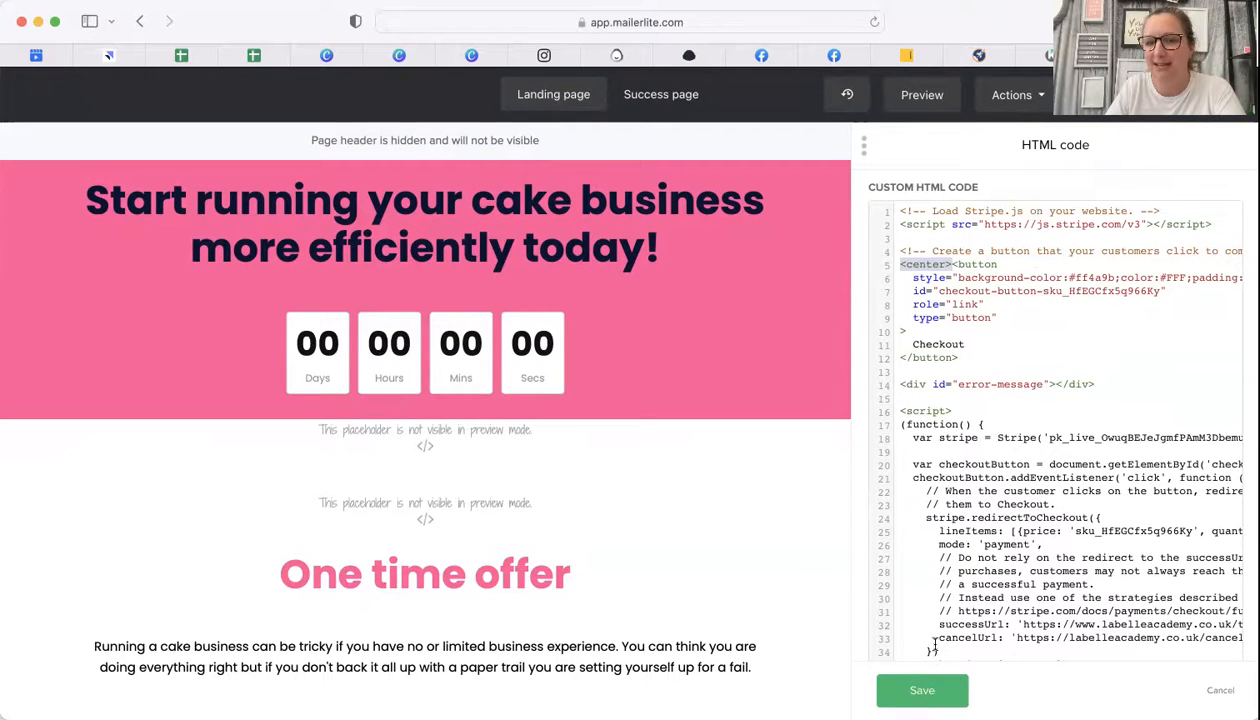
{"action": "left_click", "coordinate": [914, 690]}
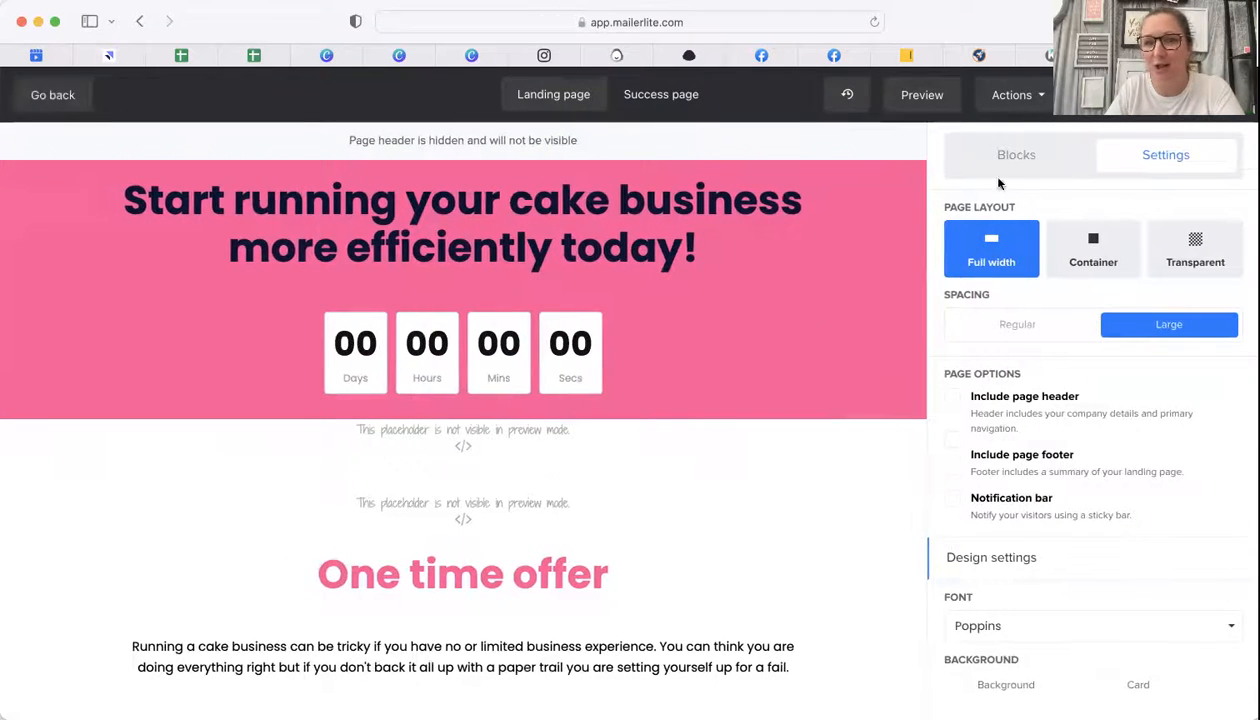
Step: Insert a <center> tag before the opening button tag in the Buy Now code block below the countdown and publish the page
{"action": "left_click", "coordinate": [829, 399]}
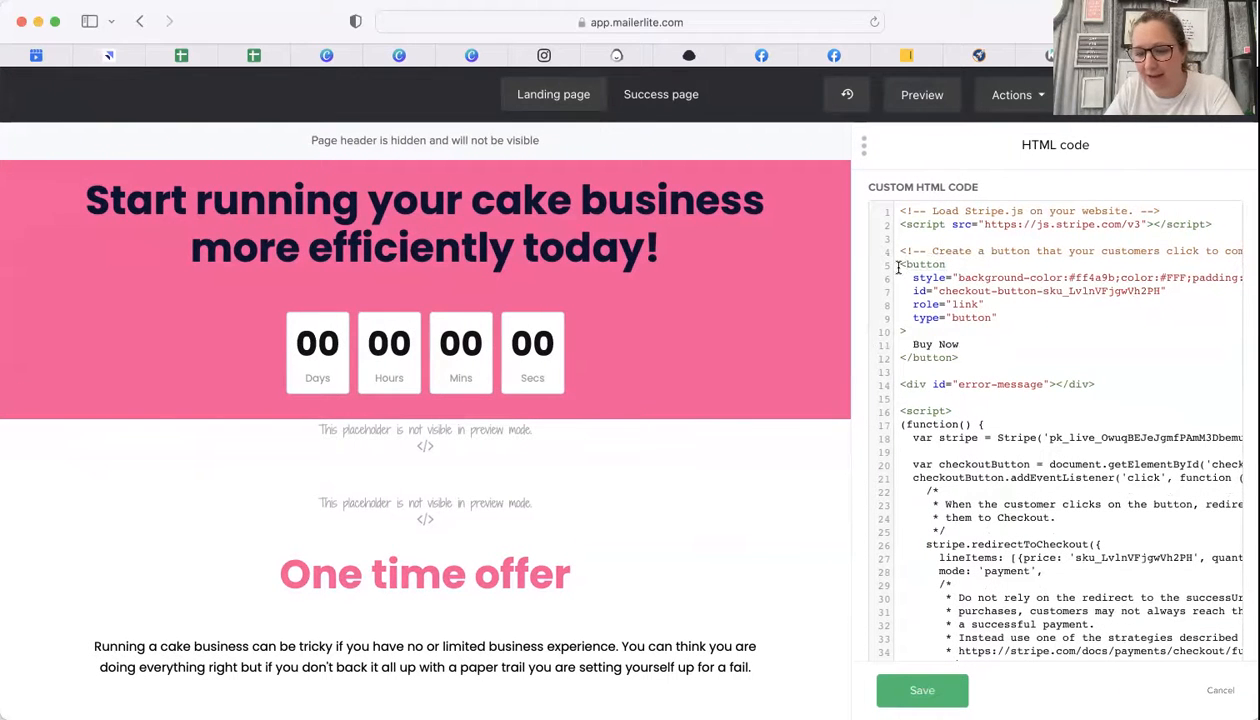
{"action": "left_click", "coordinate": [903, 265]}
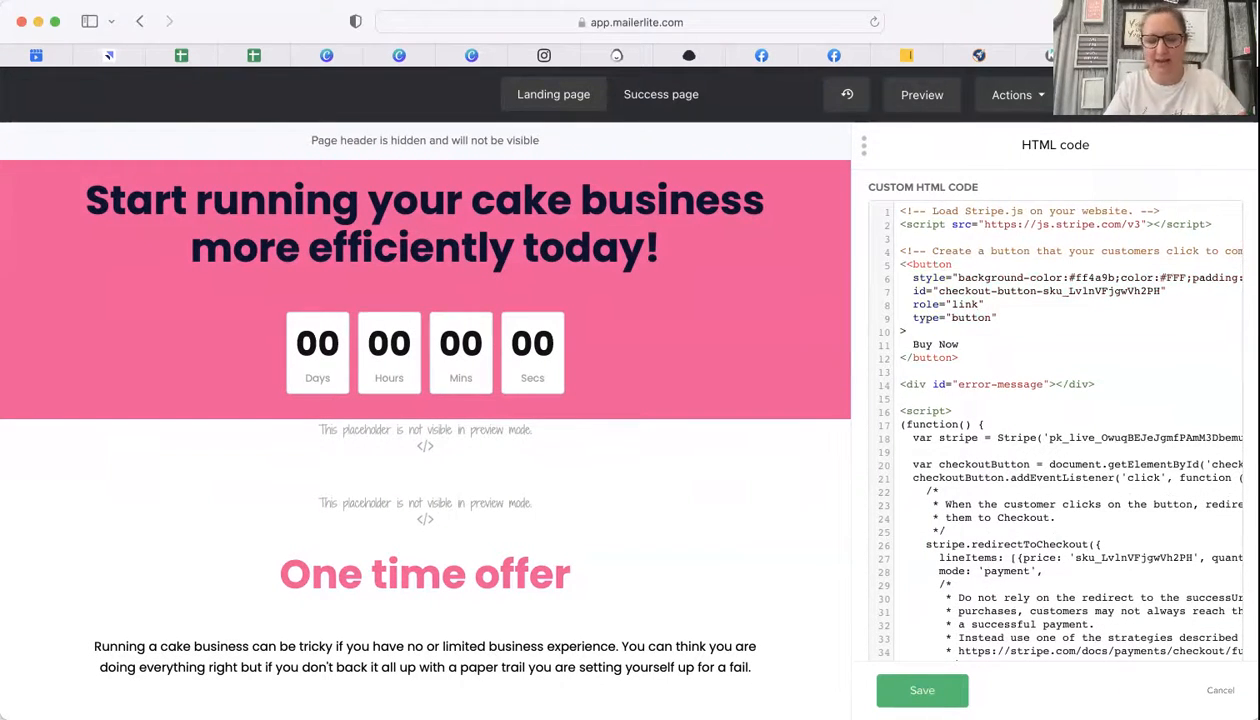
{"action": "type", "text": "center><"}
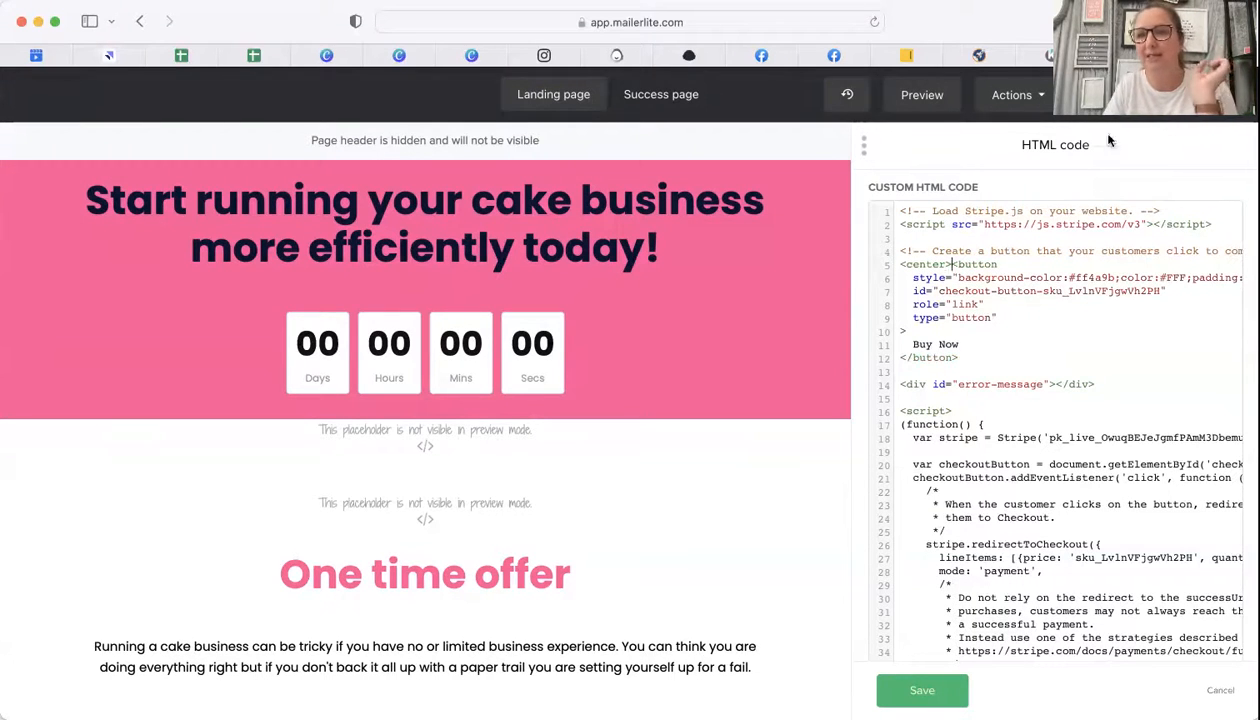
{"action": "left_click", "coordinate": [1146, 95]}
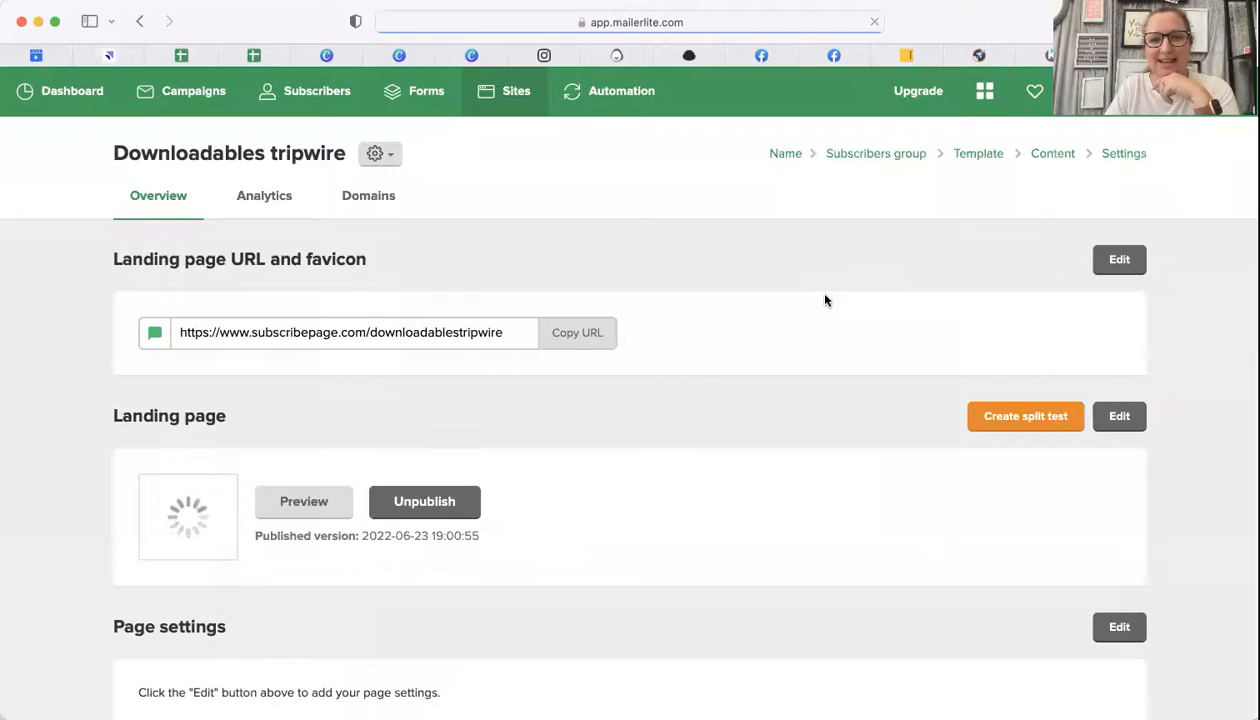
Step: Open the published landing page from its copied URL and test the Buy Now button's link to the Stripe checkout
{"action": "left_click", "coordinate": [572, 330]}
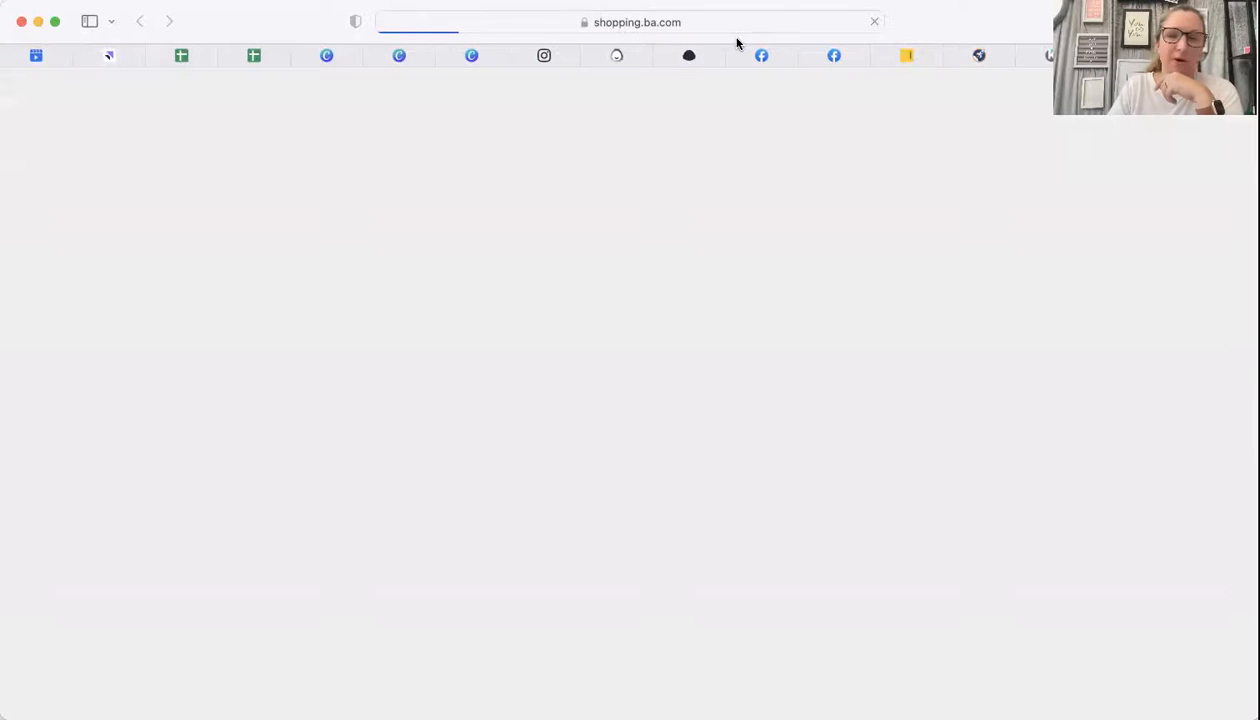
{"action": "left_click", "coordinate": [731, 30]}
{"action": "key", "text": "super+v"}
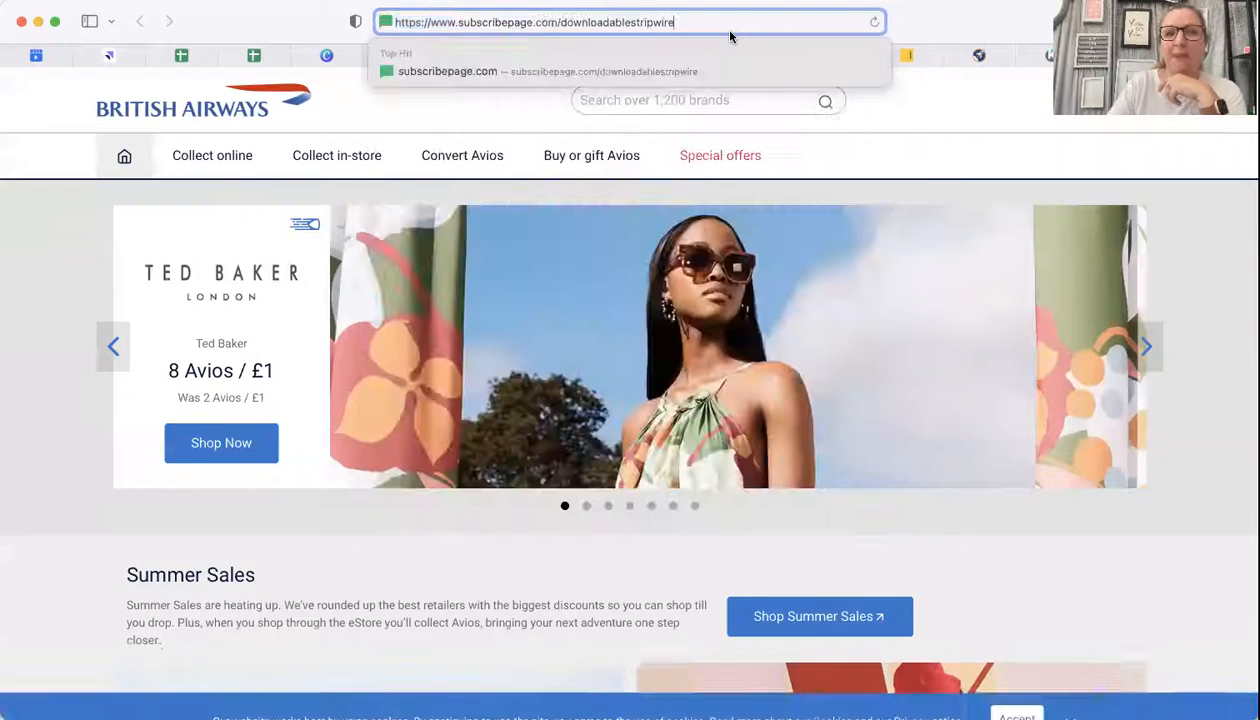
{"action": "key", "text": "Return"}
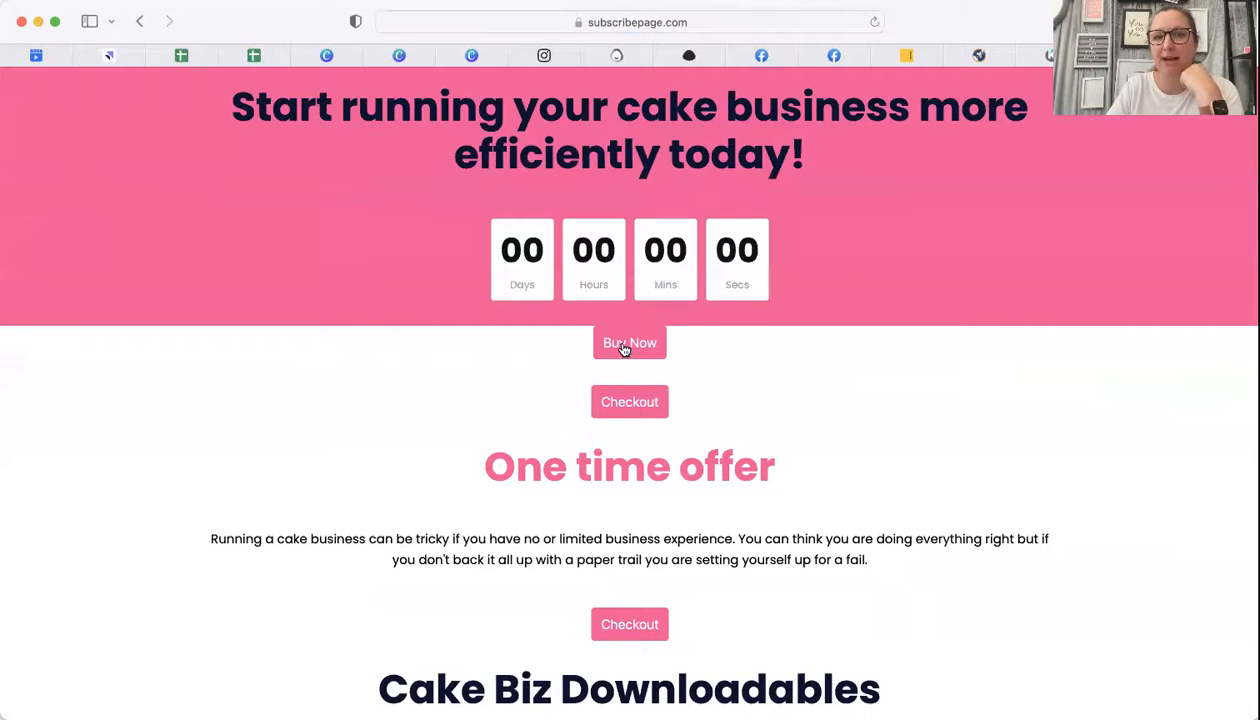
{"action": "left_click", "coordinate": [624, 345]}
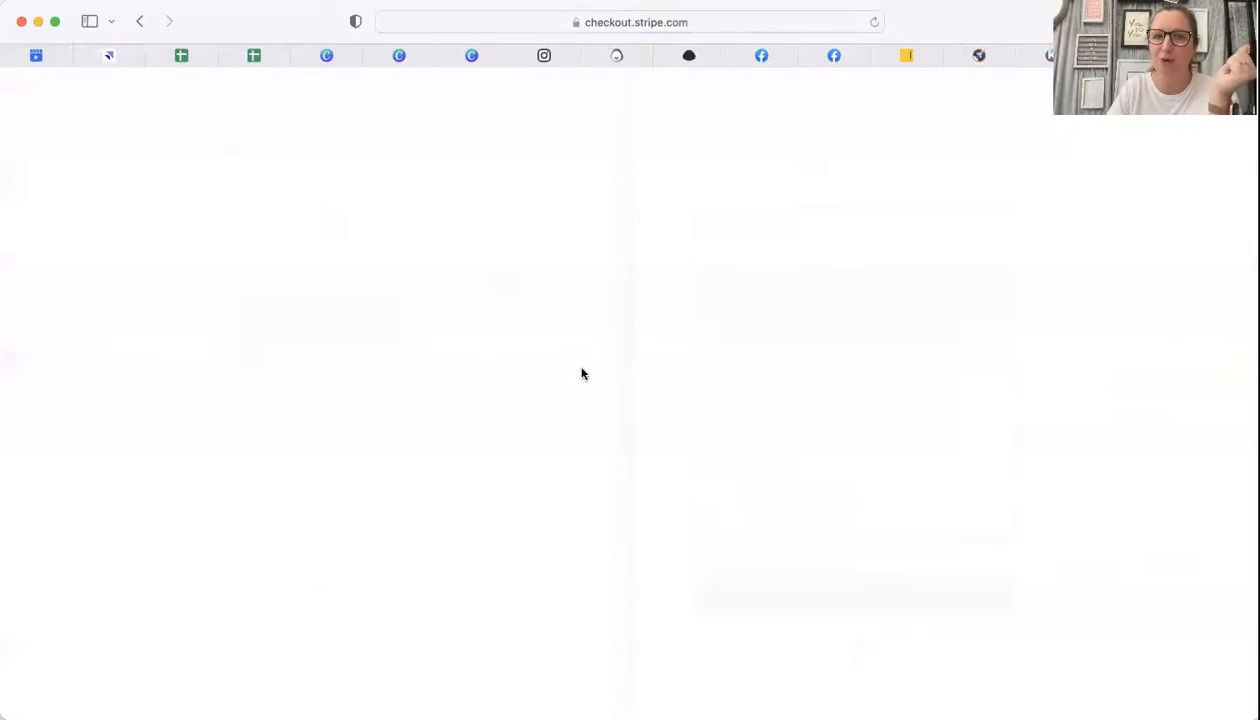